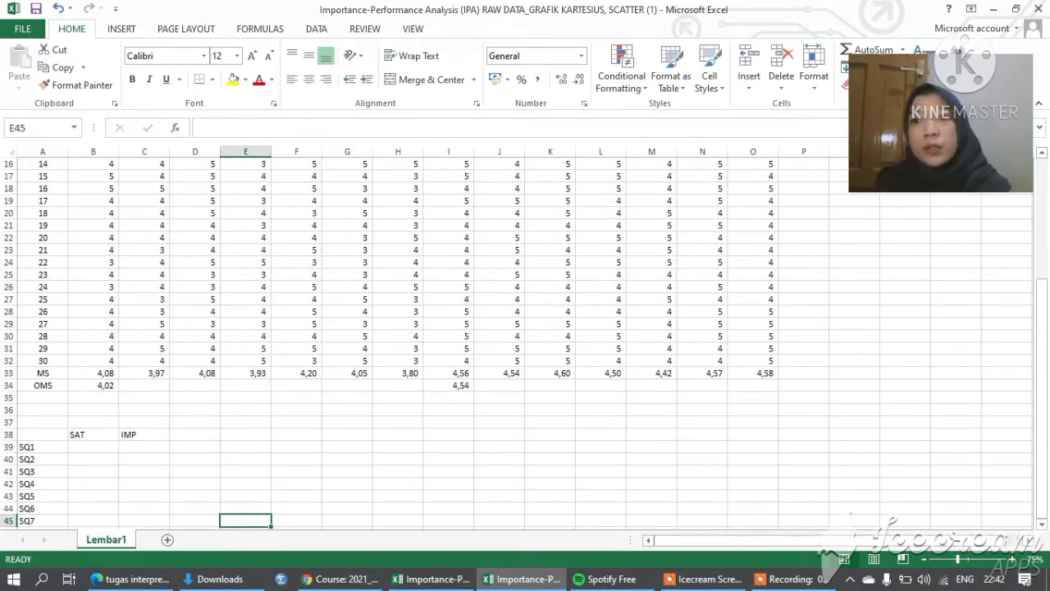
# - Review the satisfaction and importance headings of the survey data and the averages in the MS and OMS rows
pyautogui.moveTo(1044, 320); pyautogui.dragTo(1042, 164)
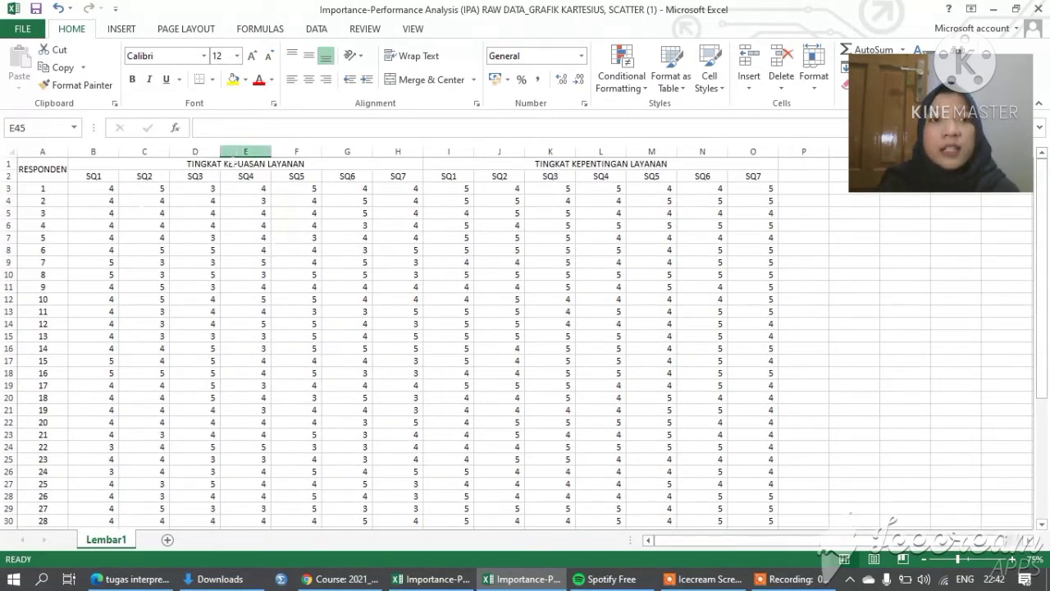
pyautogui.click(234, 165)
pyautogui.click(528, 164)
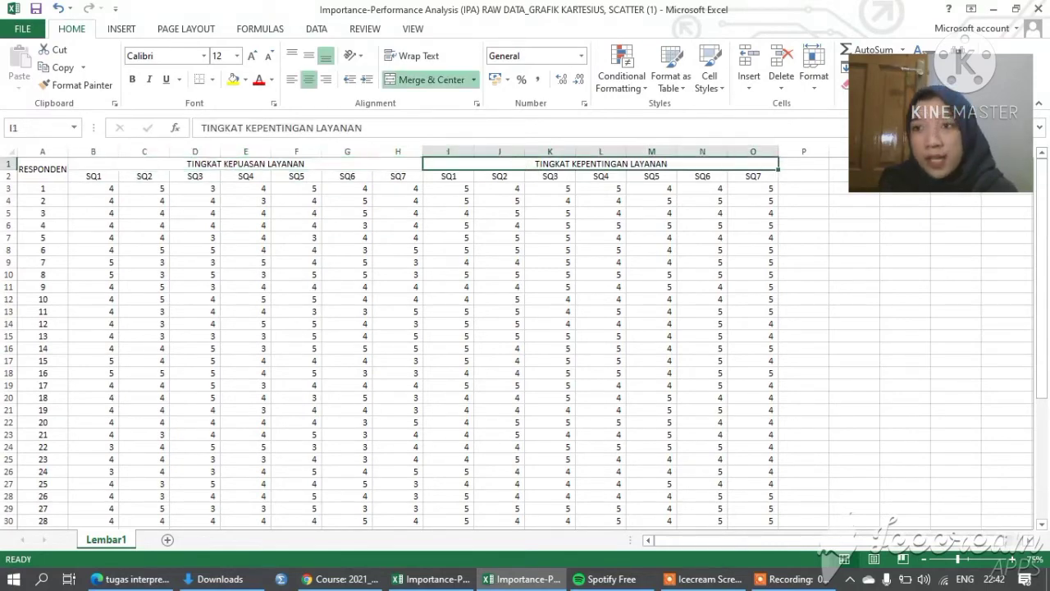
pyautogui.moveTo(1044, 246); pyautogui.dragTo(1048, 348)
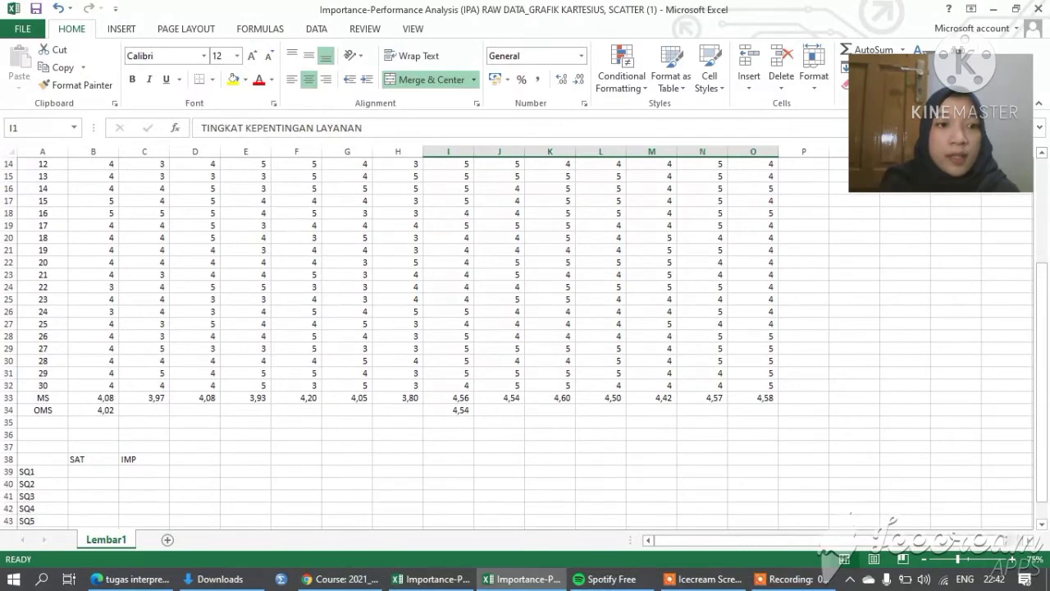
pyautogui.click(102, 397)
pyautogui.click(105, 411)
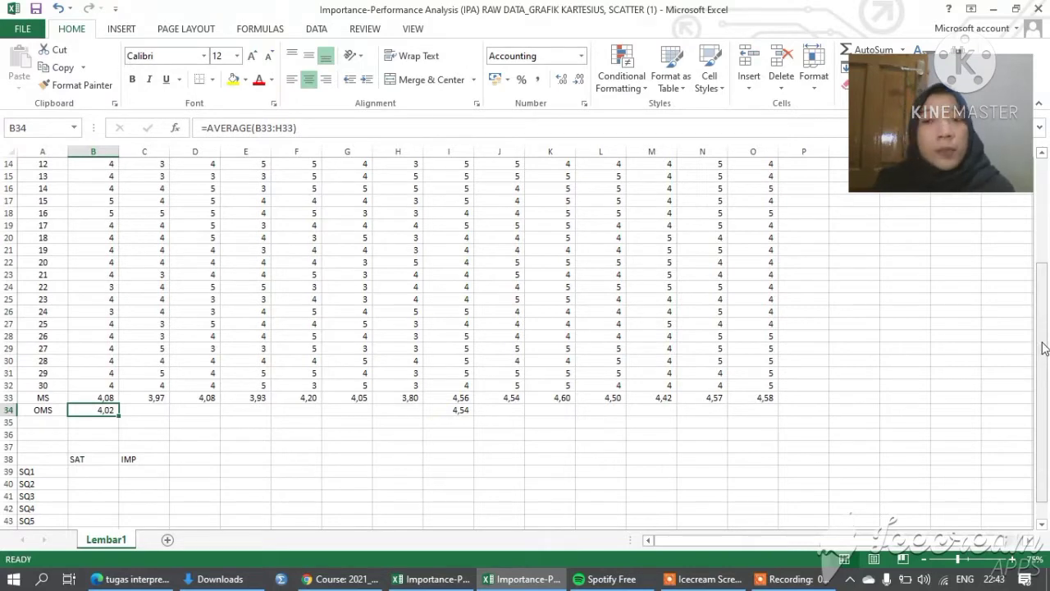
pyautogui.moveTo(1043, 348); pyautogui.dragTo(1043, 355)
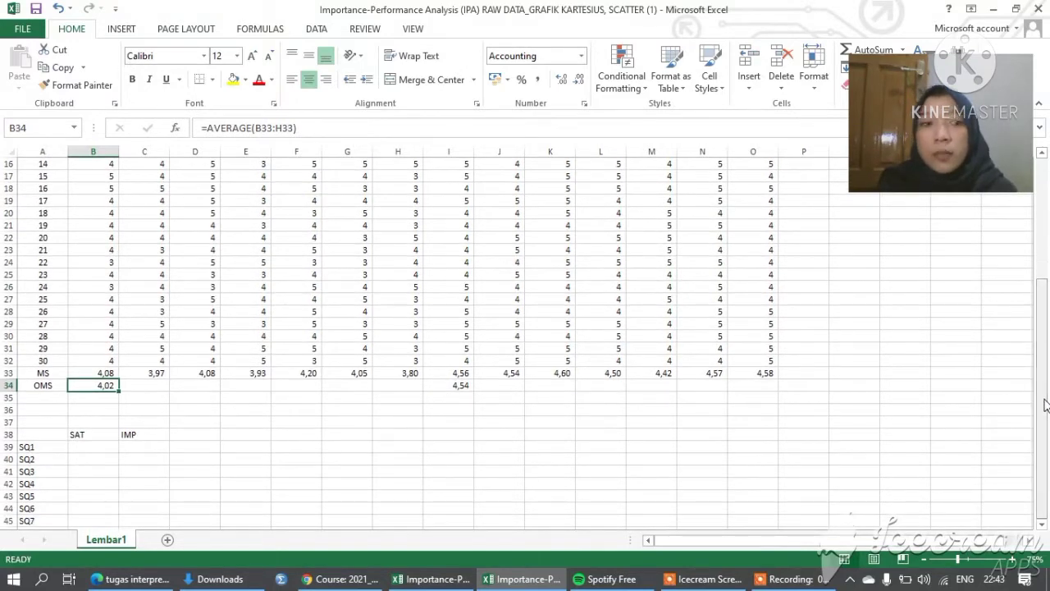
# - Examine the summary table below the data, including its SQ1 to SQ7 row labels and SAT and IMP headings
pyautogui.press('Down')
pyautogui.press('Down')
pyautogui.press('Down')
pyautogui.press('Down')
pyautogui.press('Down')
pyautogui.press('Down')
pyautogui.press('Down')
pyautogui.press('Down')
pyautogui.press('Down')
pyautogui.press('Down')
pyautogui.press('Down')
pyautogui.press('Down')
pyautogui.press('Down')
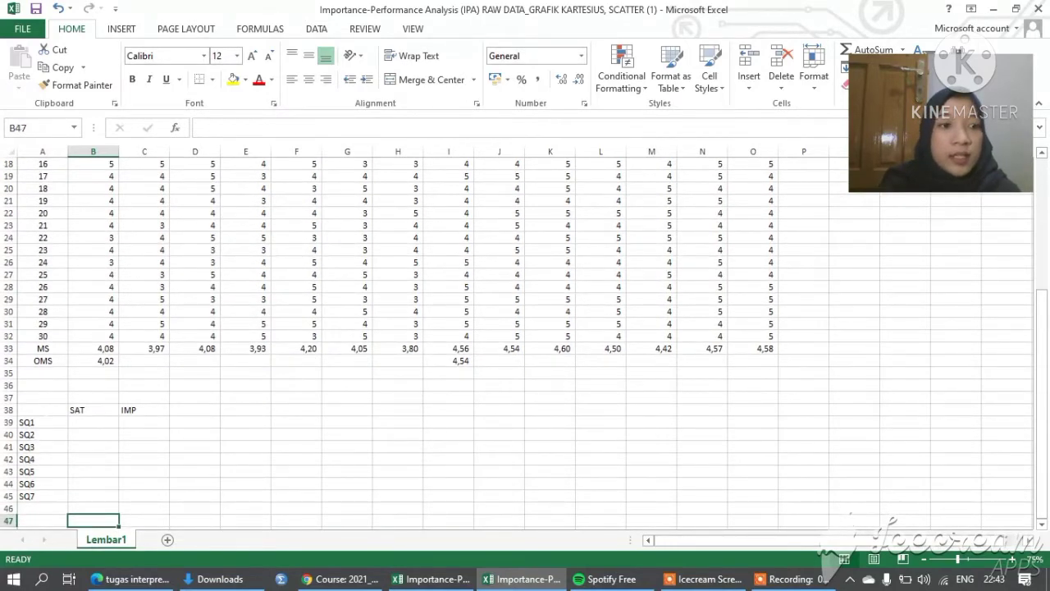
pyautogui.click(34, 422)
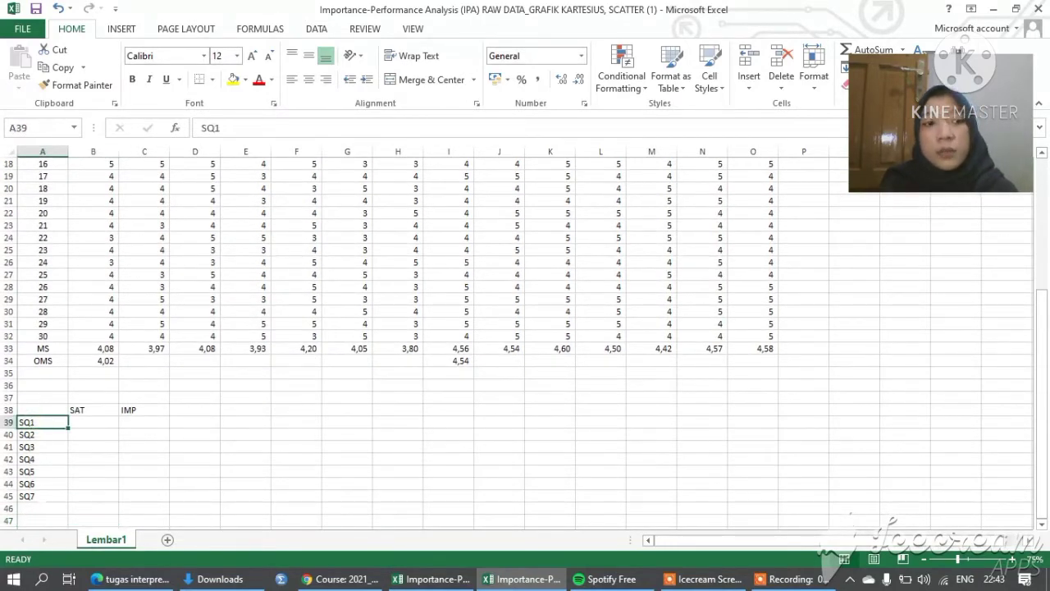
pyautogui.press('Down')
pyautogui.press('Down')
pyautogui.press('Down')
pyautogui.press('Down')
pyautogui.press('Down')
pyautogui.press('Down')
pyautogui.click(86, 412)
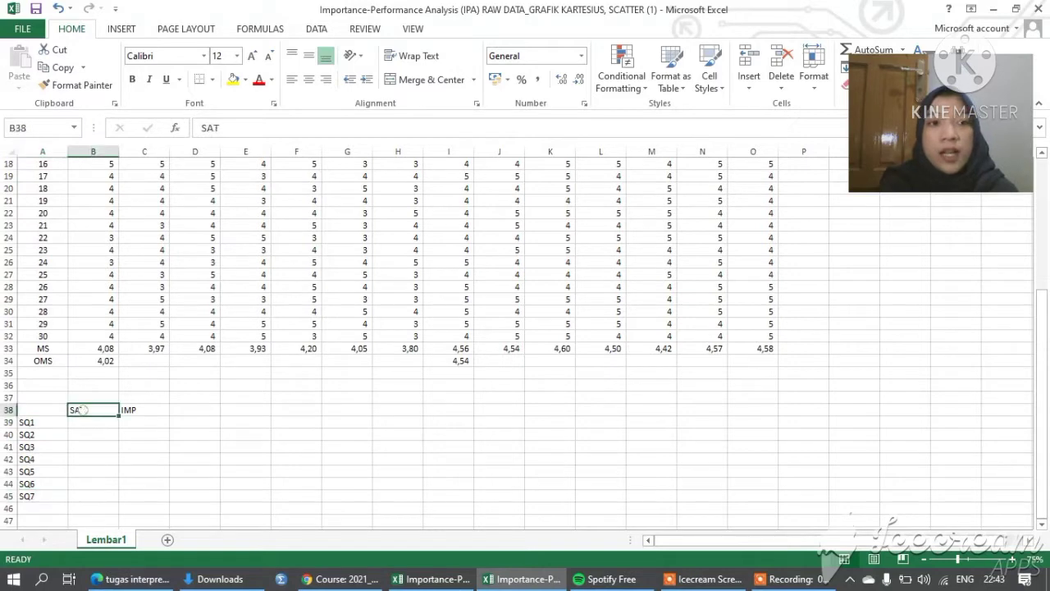
pyautogui.click(138, 412)
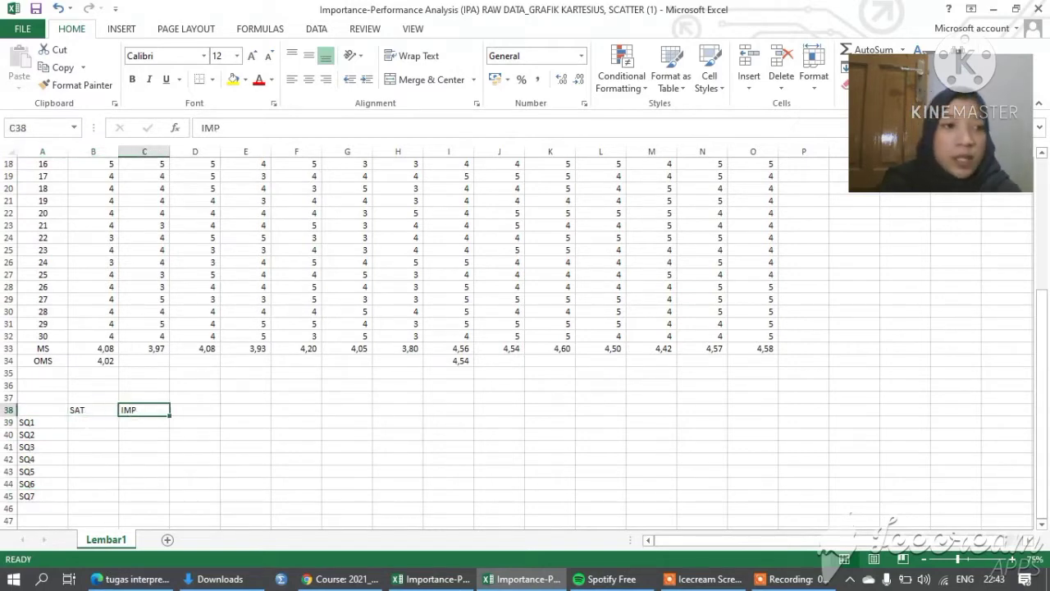
# - Copy the satisfaction mean scores in B33:H33 and paste them as transposed values into the SAT column from B39
pyautogui.click(83, 423)
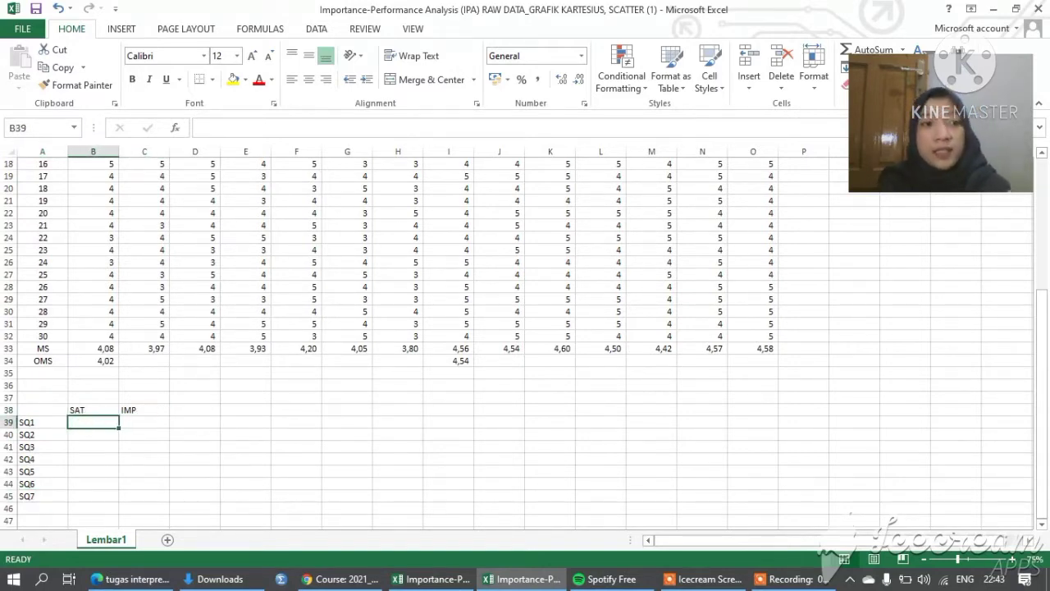
pyautogui.click(98, 349)
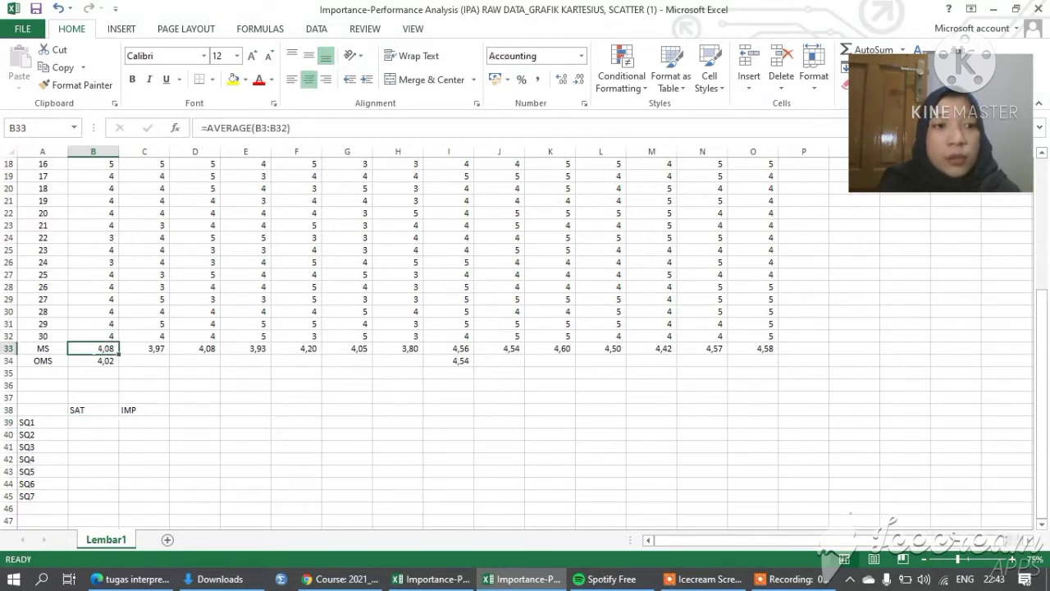
pyautogui.moveTo(103, 349); pyautogui.dragTo(393, 347)
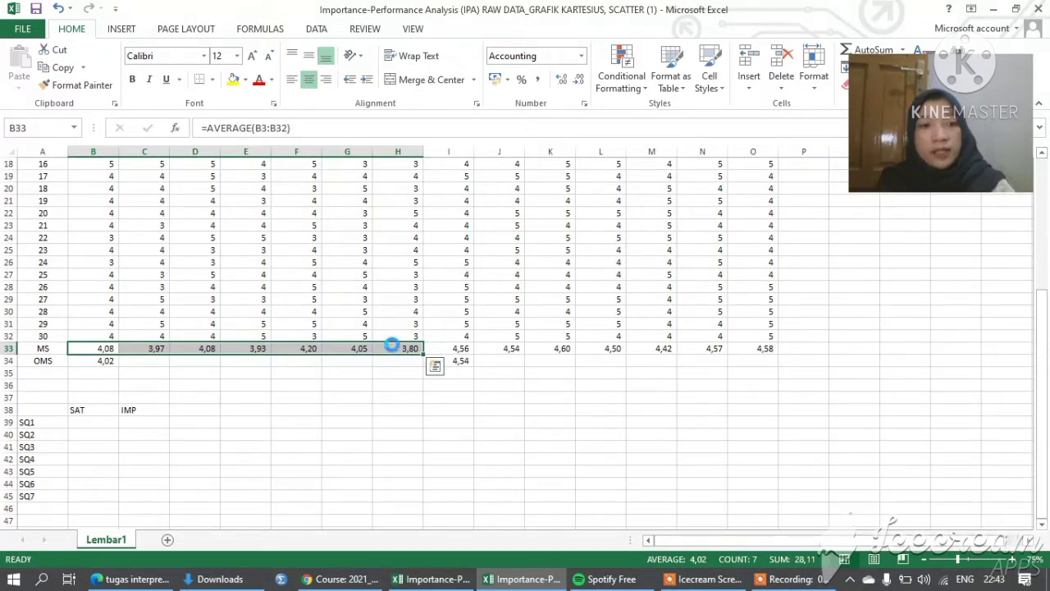
pyautogui.hotkey('ctrl', 'c')
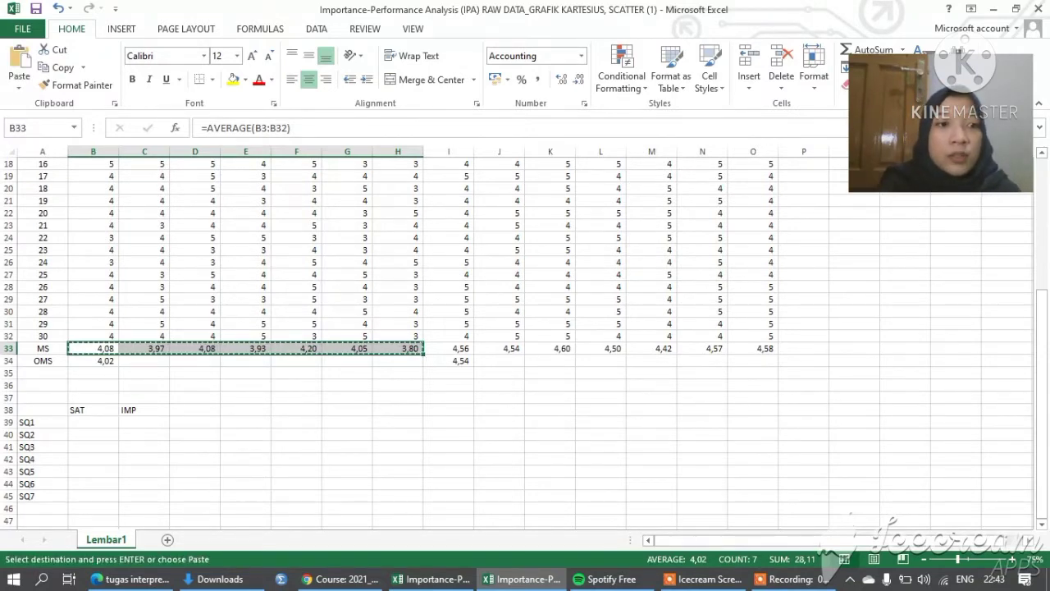
pyautogui.click(107, 422)
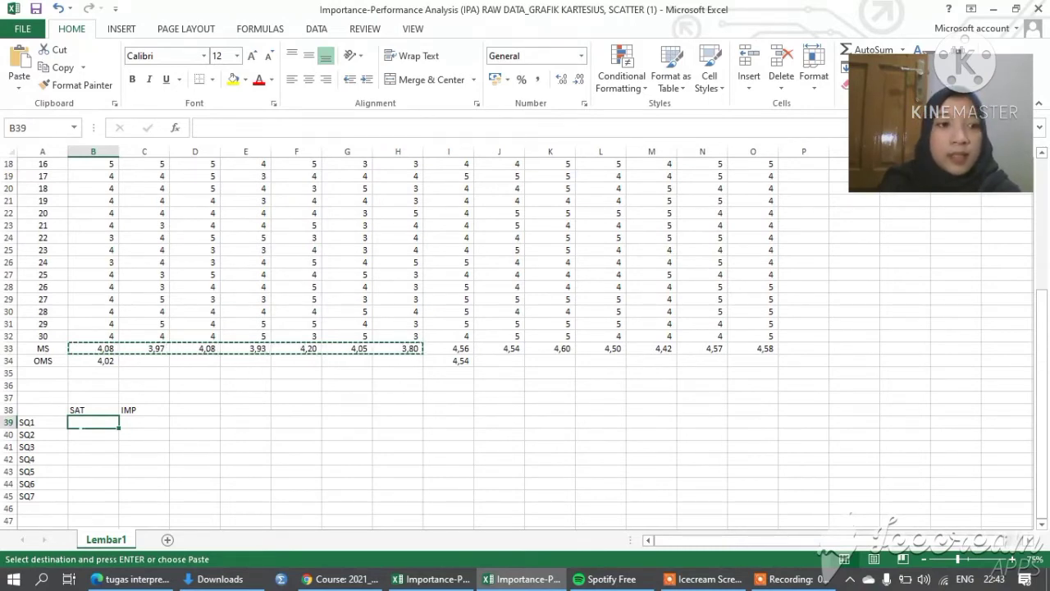
pyautogui.click(20, 88)
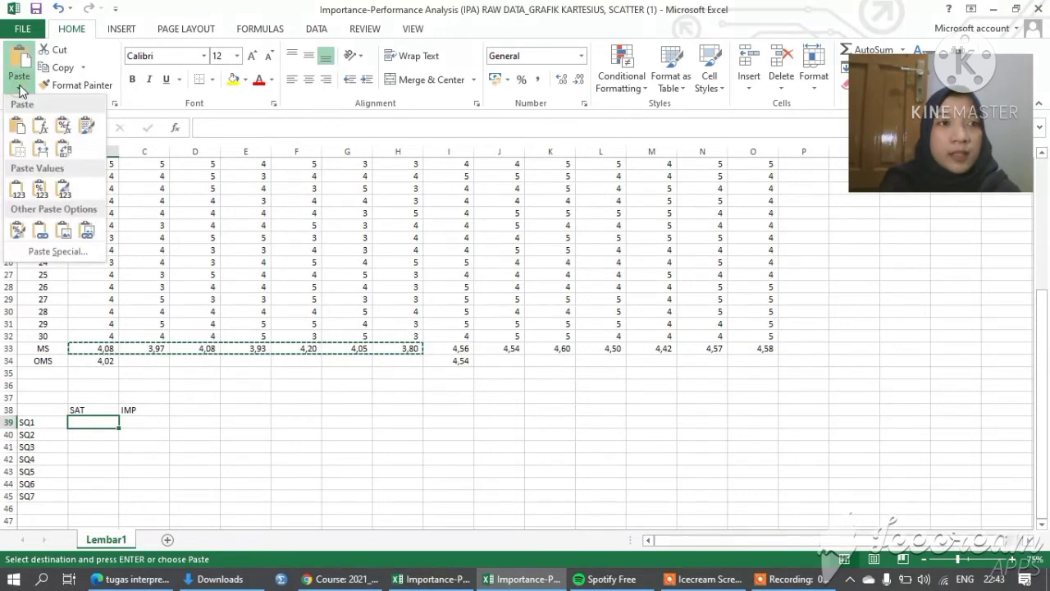
pyautogui.click(57, 251)
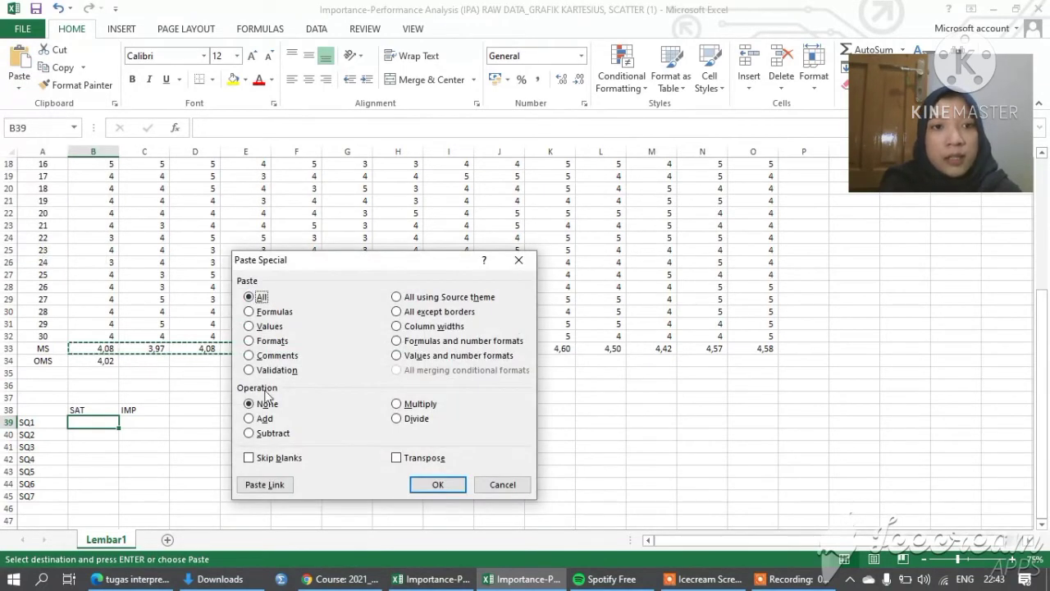
pyautogui.click(250, 326)
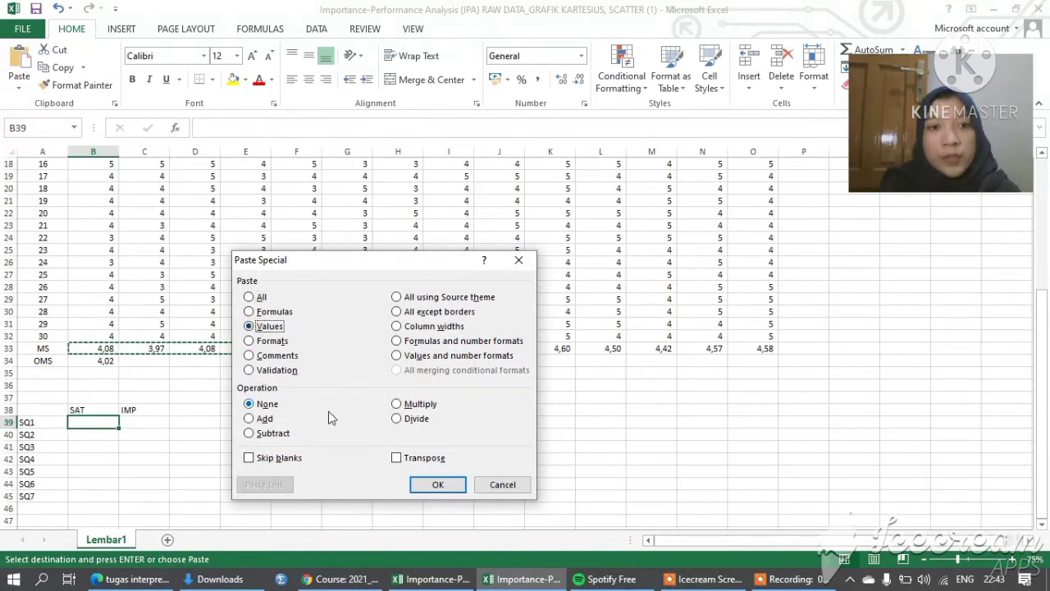
pyautogui.click(397, 460)
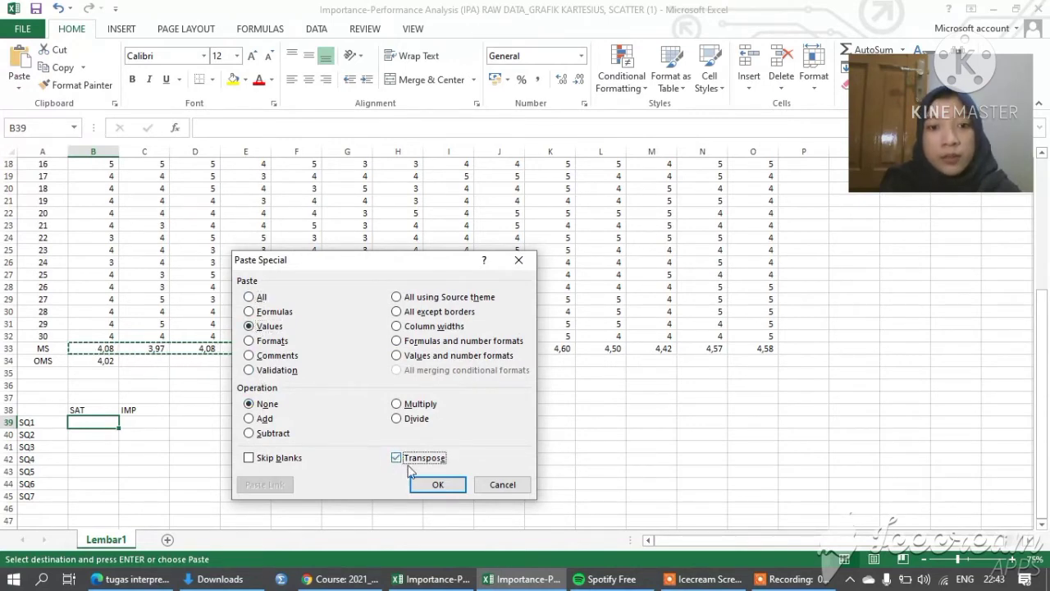
pyautogui.click(437, 484)
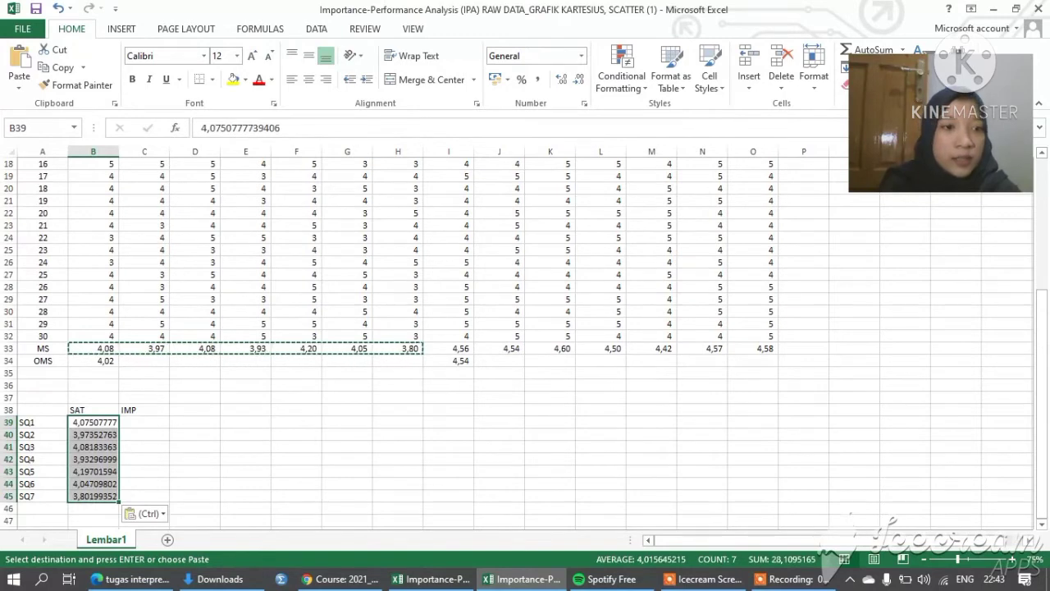
# - Copy the importance mean scores in I33:O33 and paste them as transposed values into the IMP column from C39
pyautogui.click(143, 422)
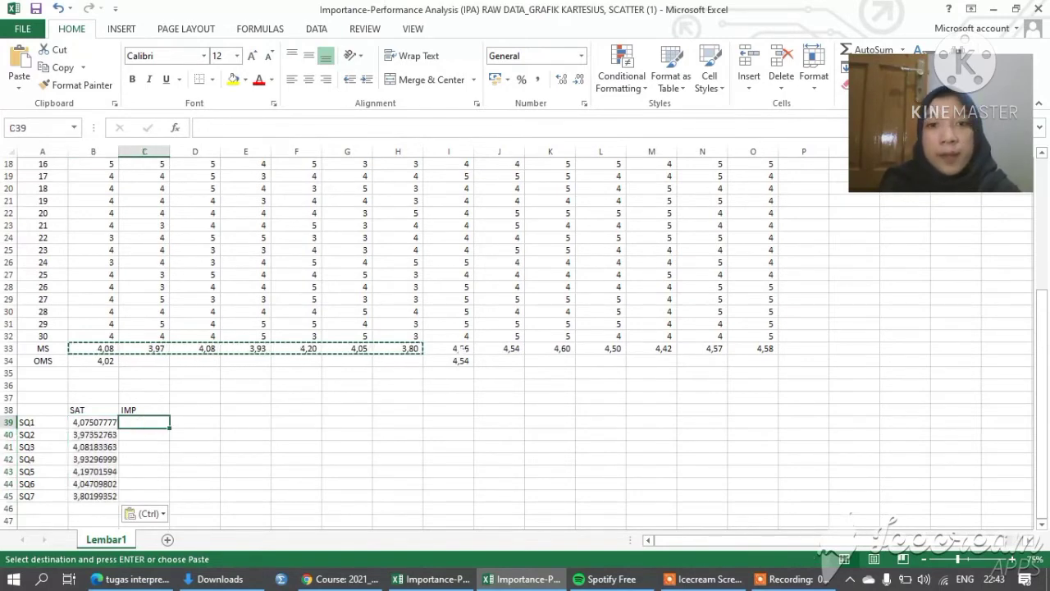
pyautogui.click(460, 348)
pyautogui.moveTo(460, 349); pyautogui.dragTo(550, 349)
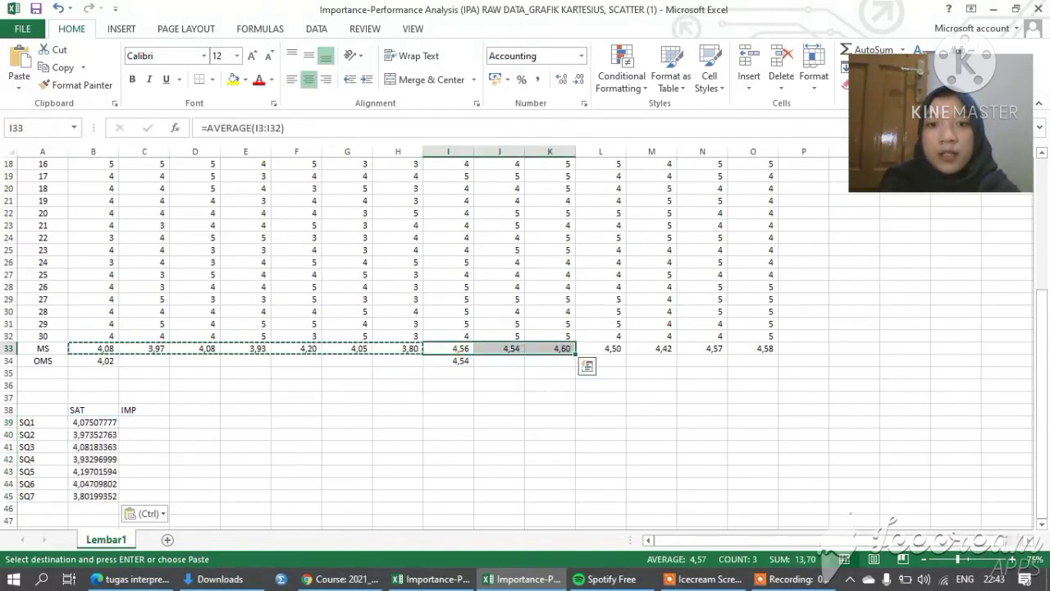
pyautogui.click(549, 386)
pyautogui.moveTo(459, 349); pyautogui.dragTo(775, 351)
pyautogui.hotkey('ctrl', 'c')
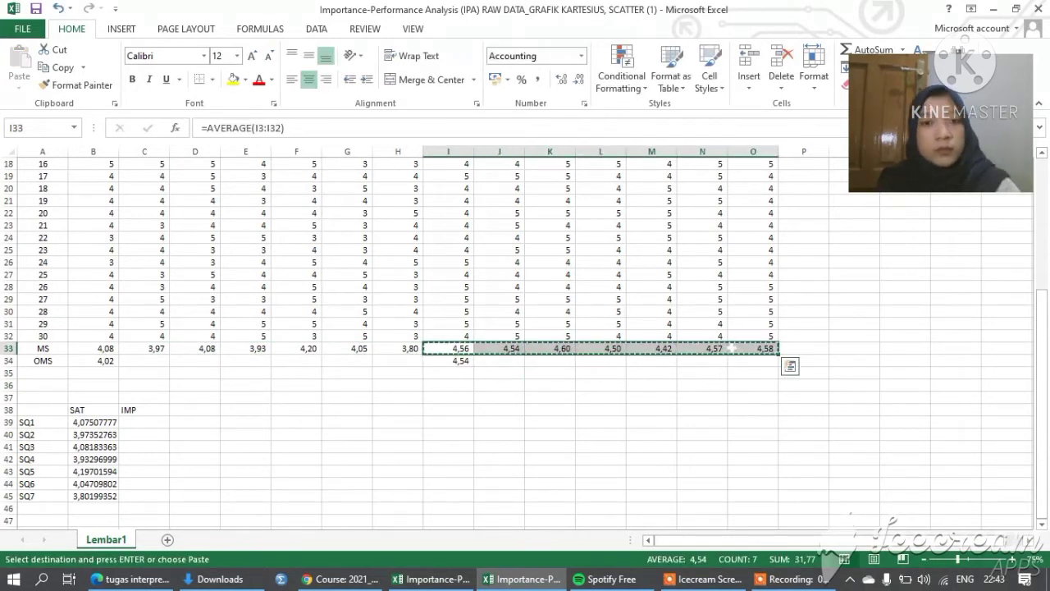
pyautogui.click(145, 422)
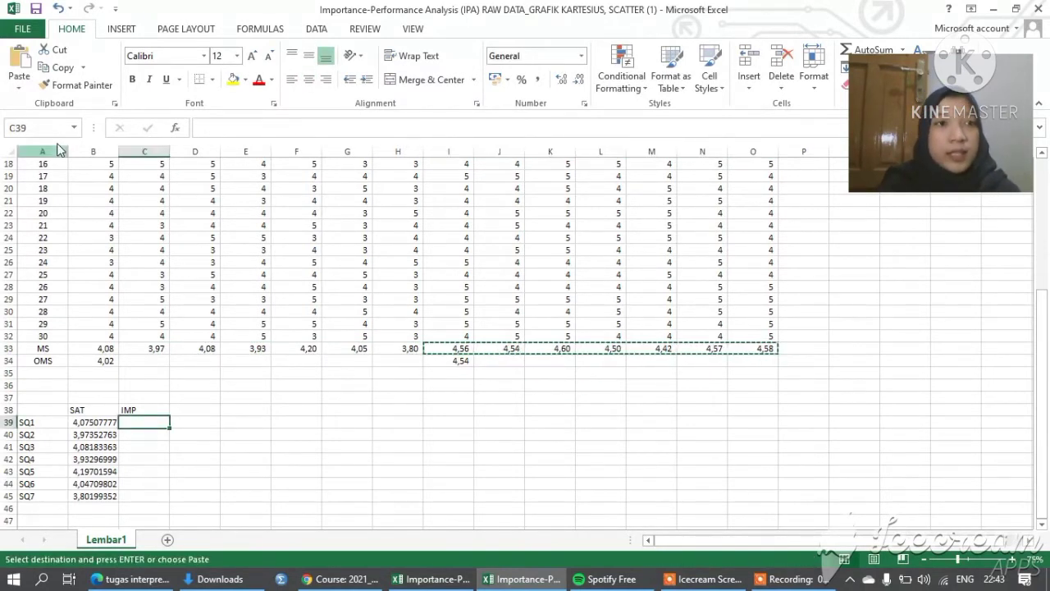
pyautogui.click(20, 90)
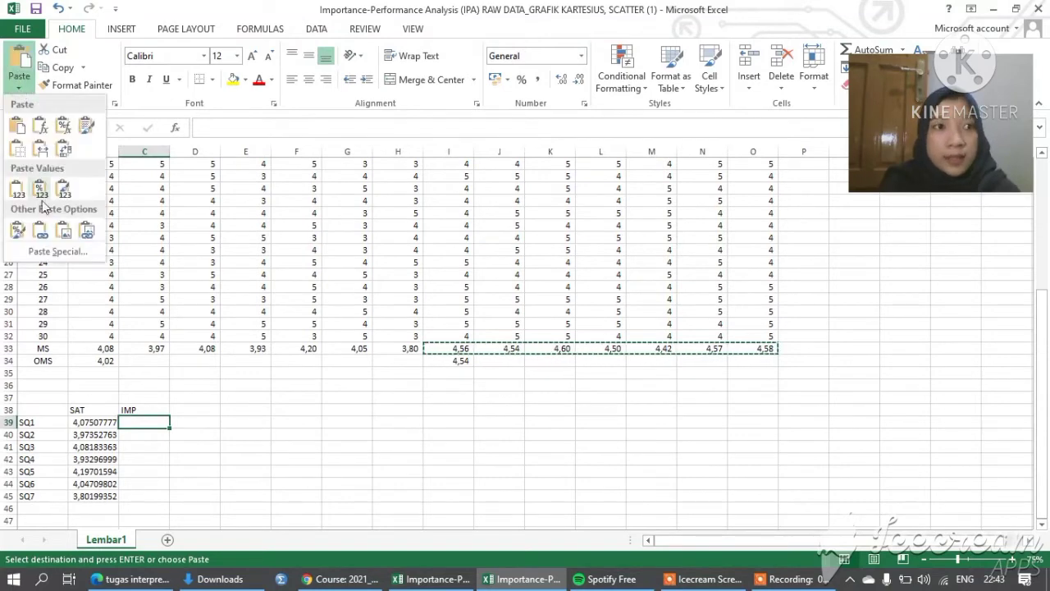
pyautogui.click(41, 254)
pyautogui.click(250, 325)
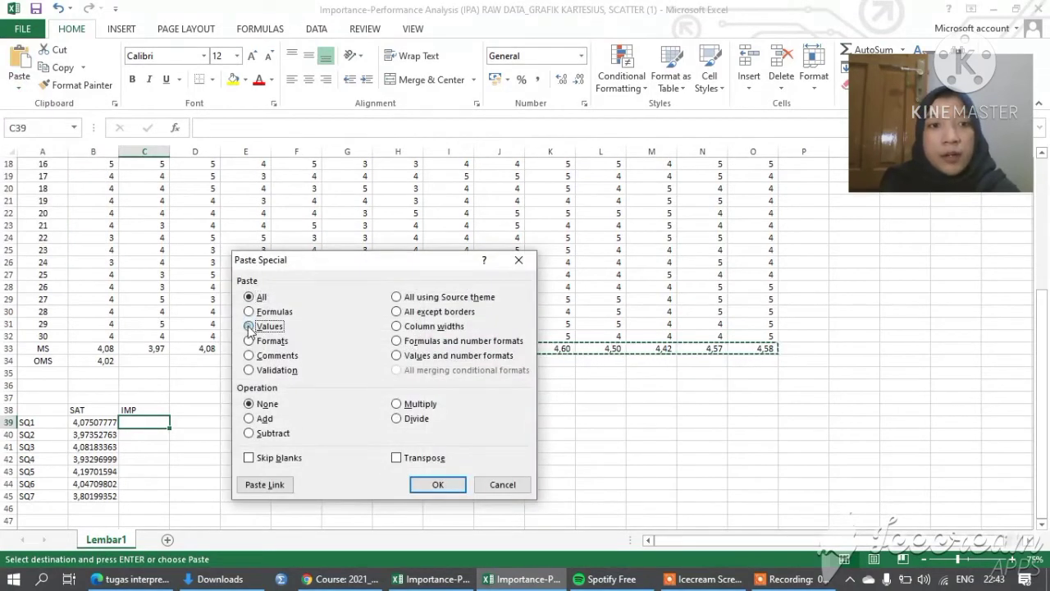
pyautogui.click(407, 462)
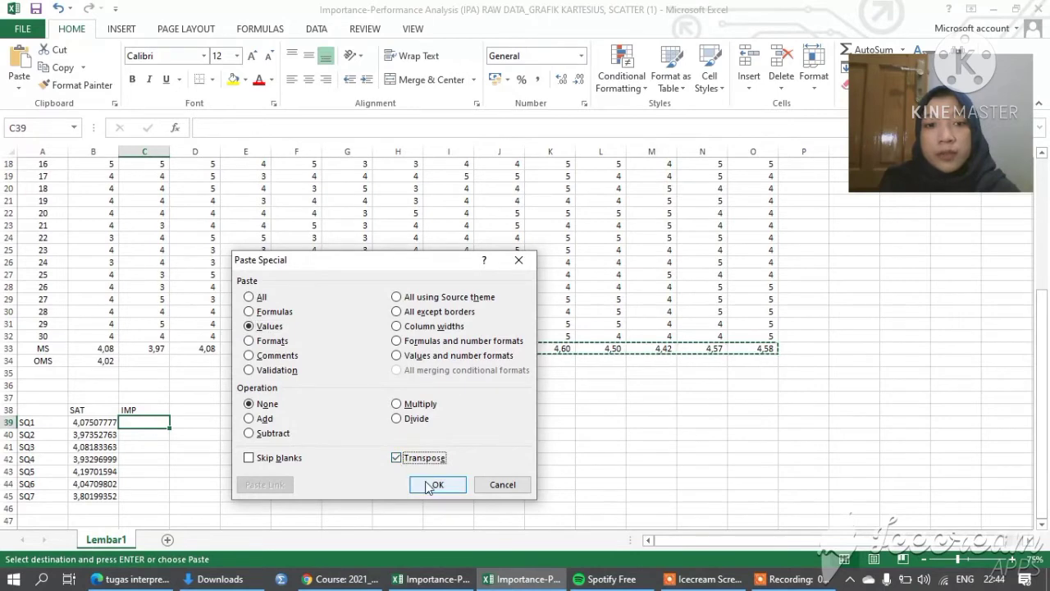
pyautogui.click(429, 484)
# - Reduce the SAT and IMP scores in B39:C45 to two decimal places
pyautogui.moveTo(1045, 343); pyautogui.dragTo(1046, 366)
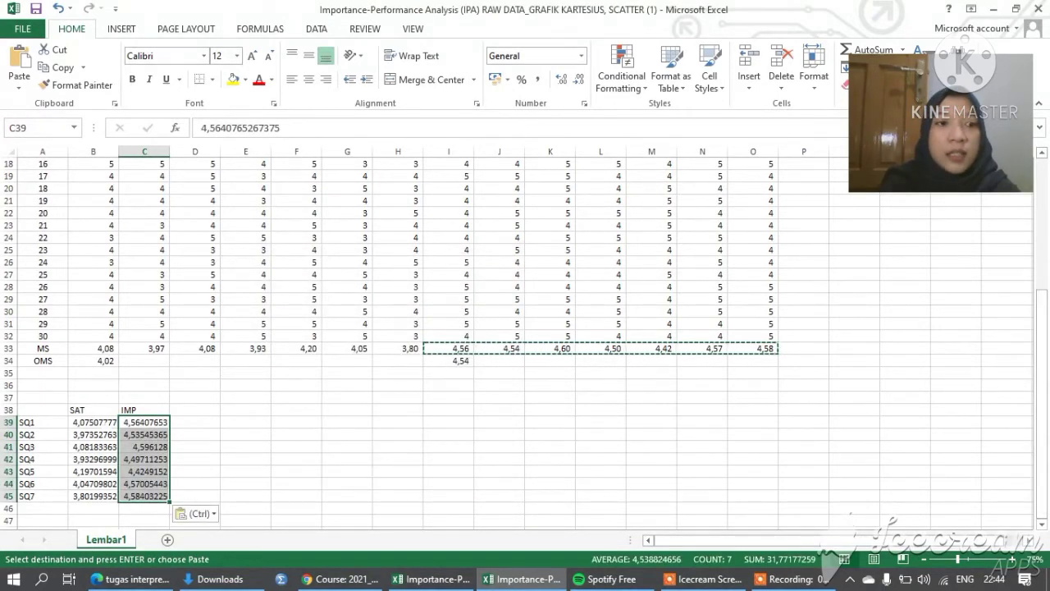
pyautogui.click(92, 422)
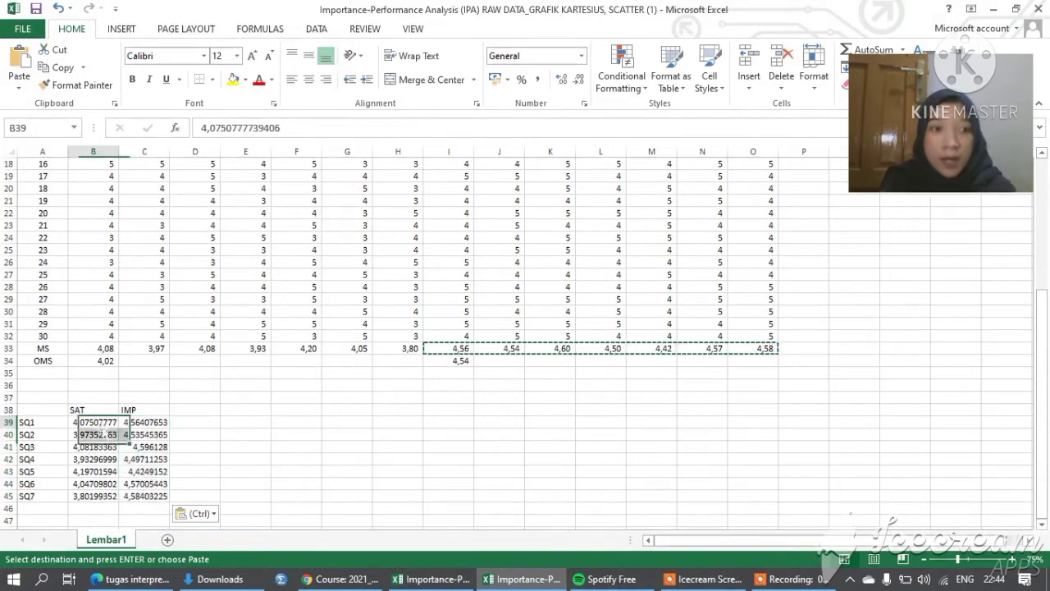
pyautogui.moveTo(96, 422); pyautogui.dragTo(161, 497)
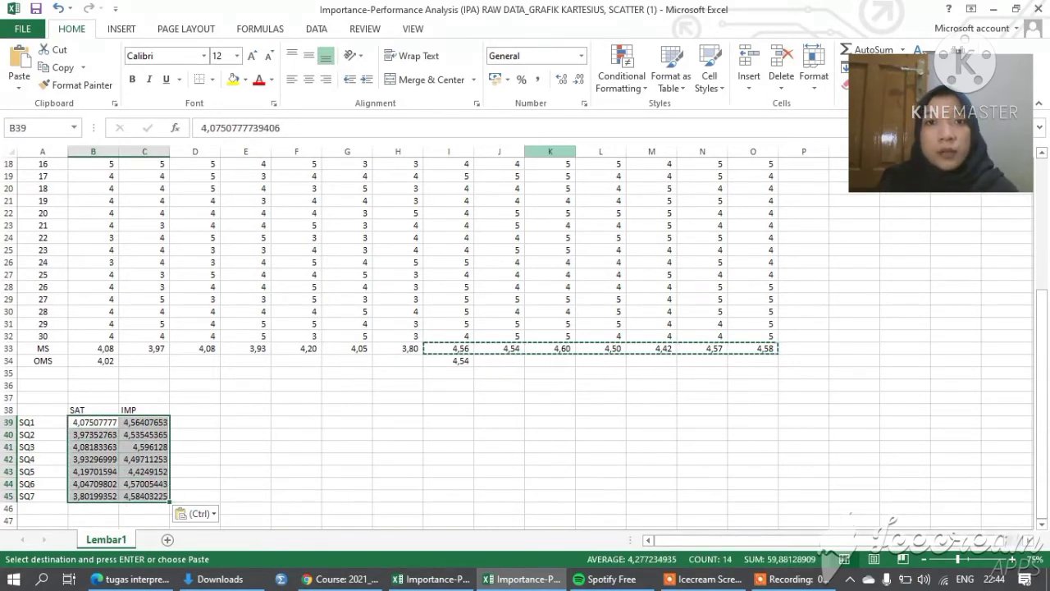
pyautogui.click(580, 81)
pyautogui.click(579, 82)
pyautogui.click(579, 81)
pyautogui.click(580, 81)
pyautogui.click(580, 81)
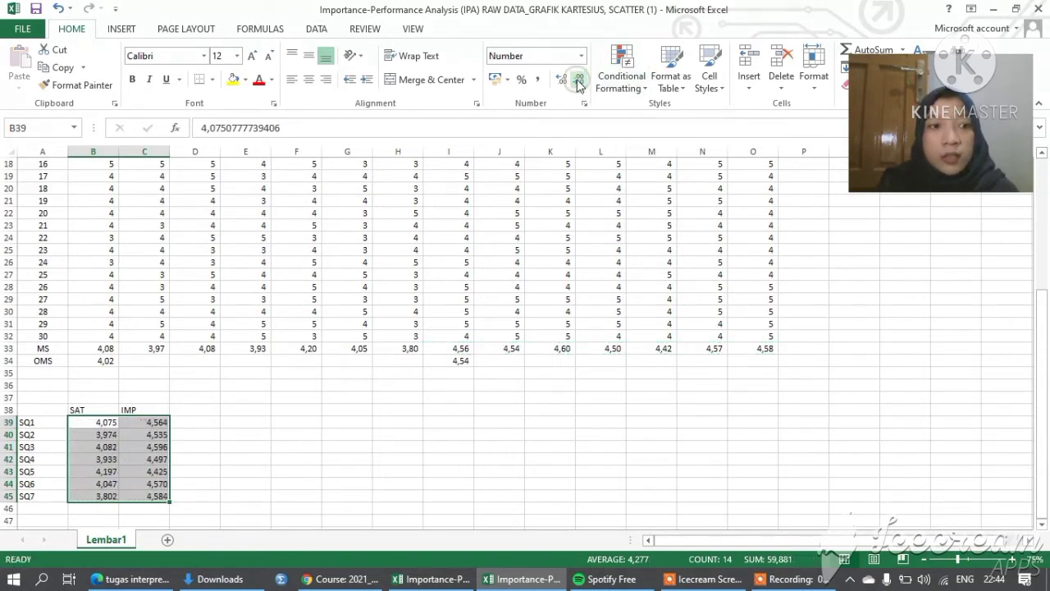
pyautogui.click(579, 81)
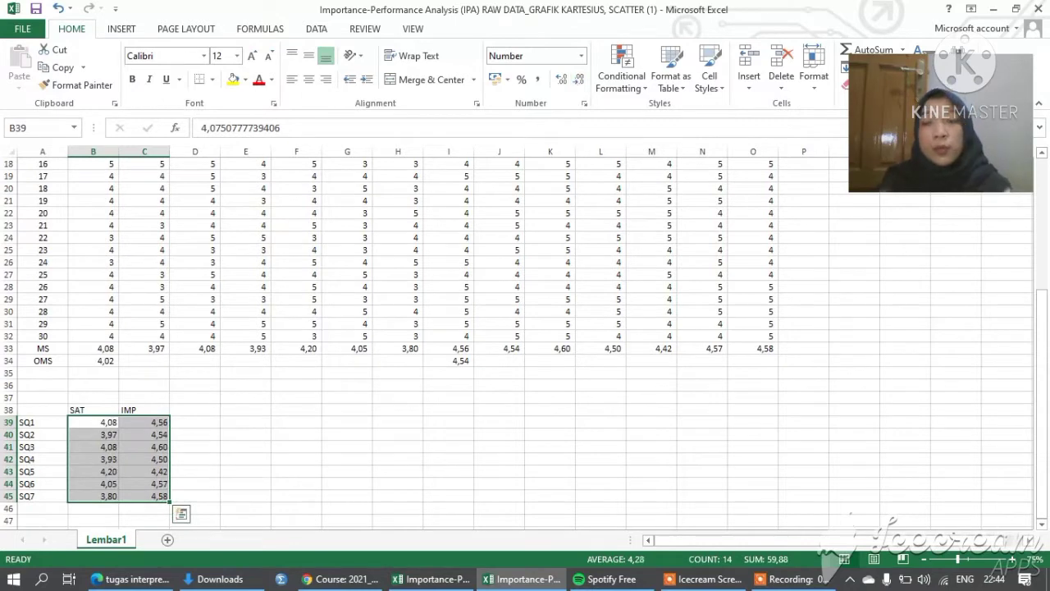
pyautogui.click(256, 423)
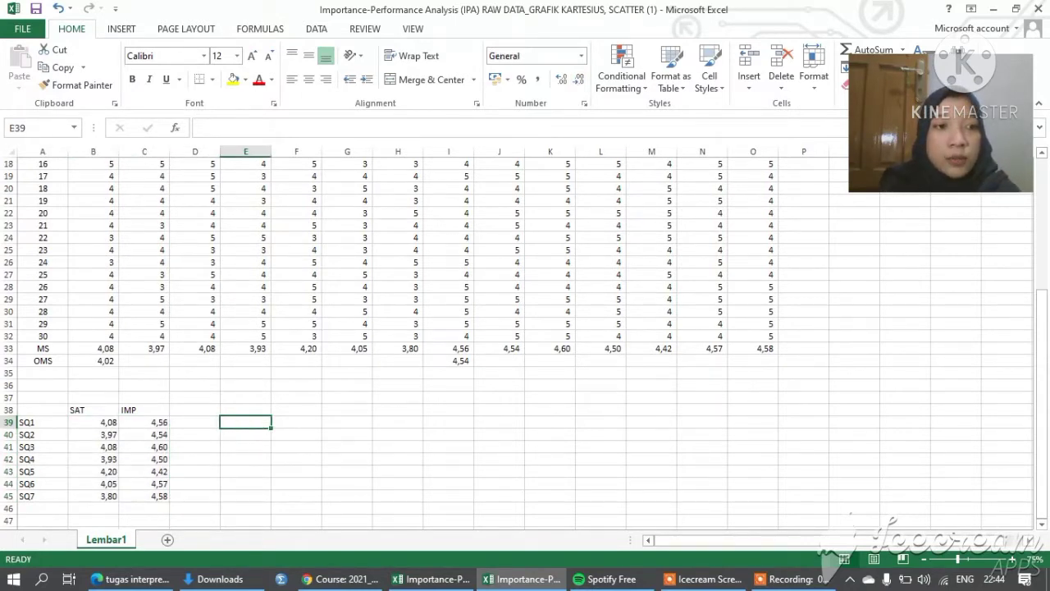
# - Insert a scatter chart from the SAT and IMP scores in B39:C45
pyautogui.moveTo(37, 410); pyautogui.dragTo(164, 496)
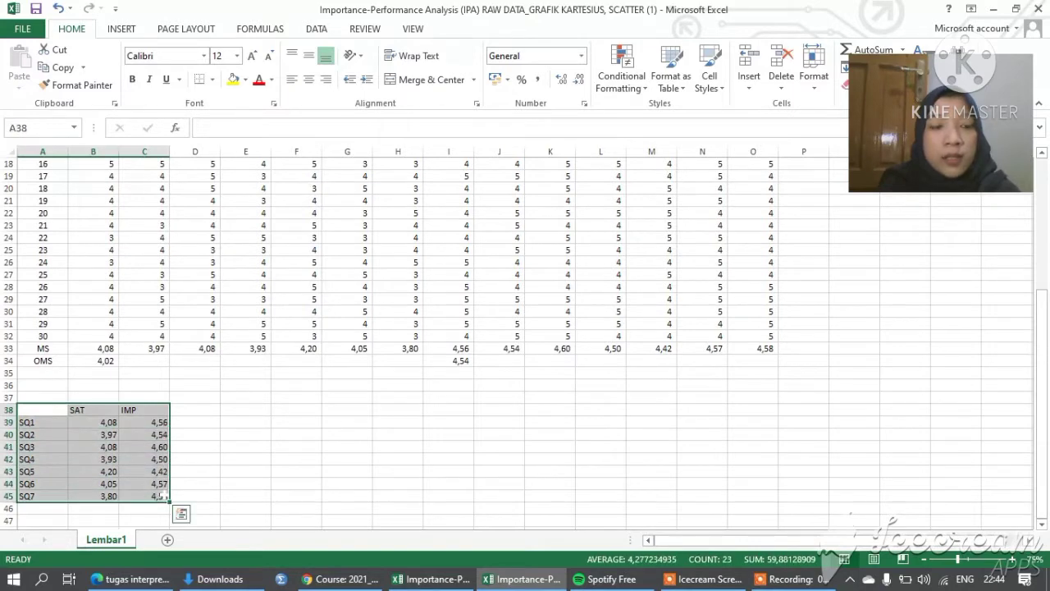
pyautogui.click(296, 410)
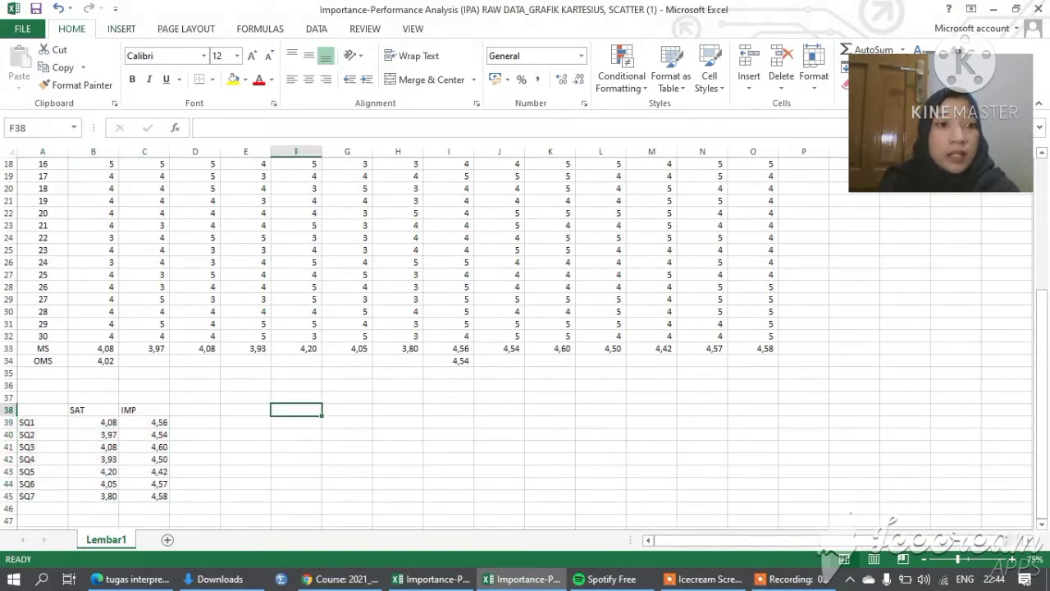
pyautogui.click(92, 422)
pyautogui.moveTo(94, 423); pyautogui.dragTo(153, 497)
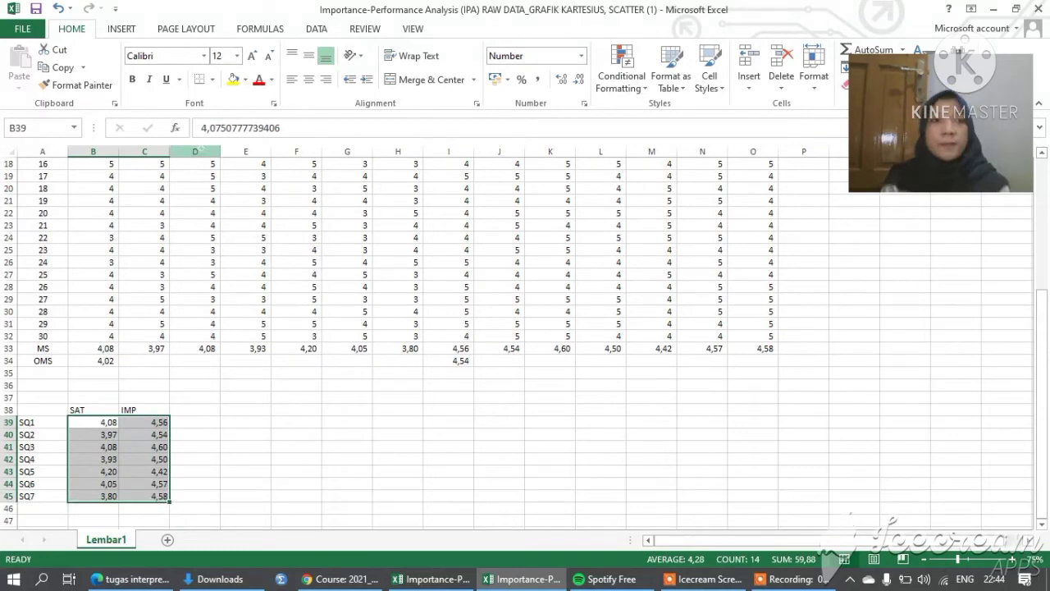
pyautogui.click(126, 31)
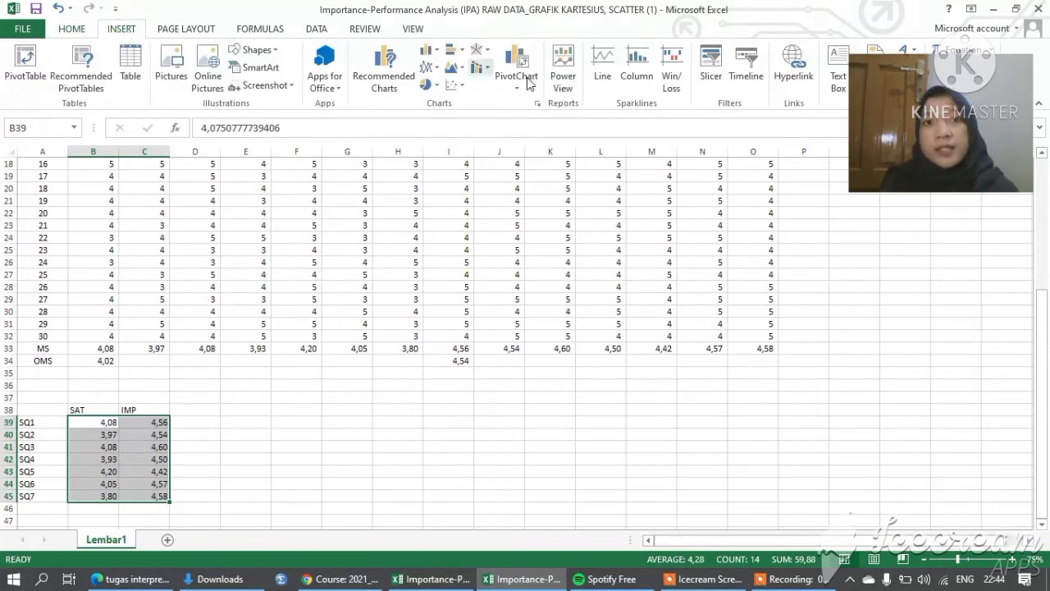
pyautogui.click(461, 86)
pyautogui.click(465, 135)
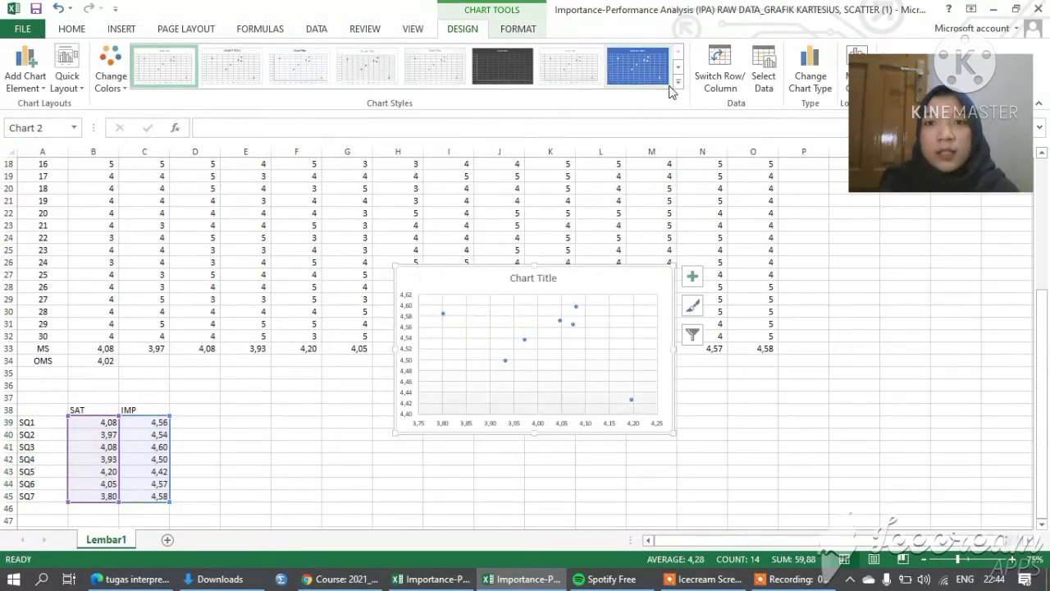
# - Apply the dark grey chart style and a quick layout with axis titles, data labels and a legend to the scatter chart
pyautogui.click(509, 79)
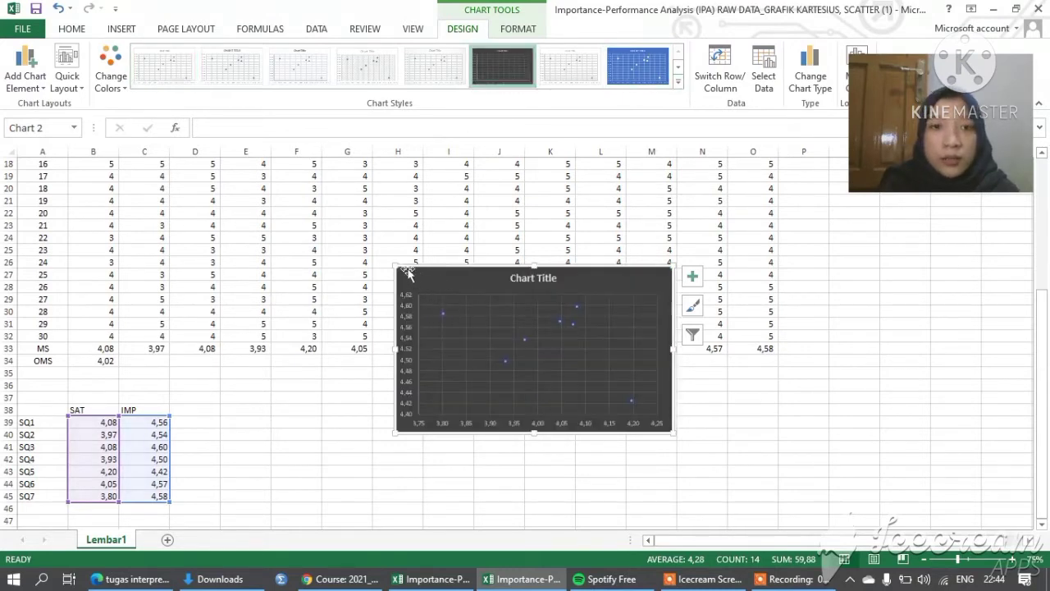
pyautogui.moveTo(398, 269); pyautogui.dragTo(307, 253)
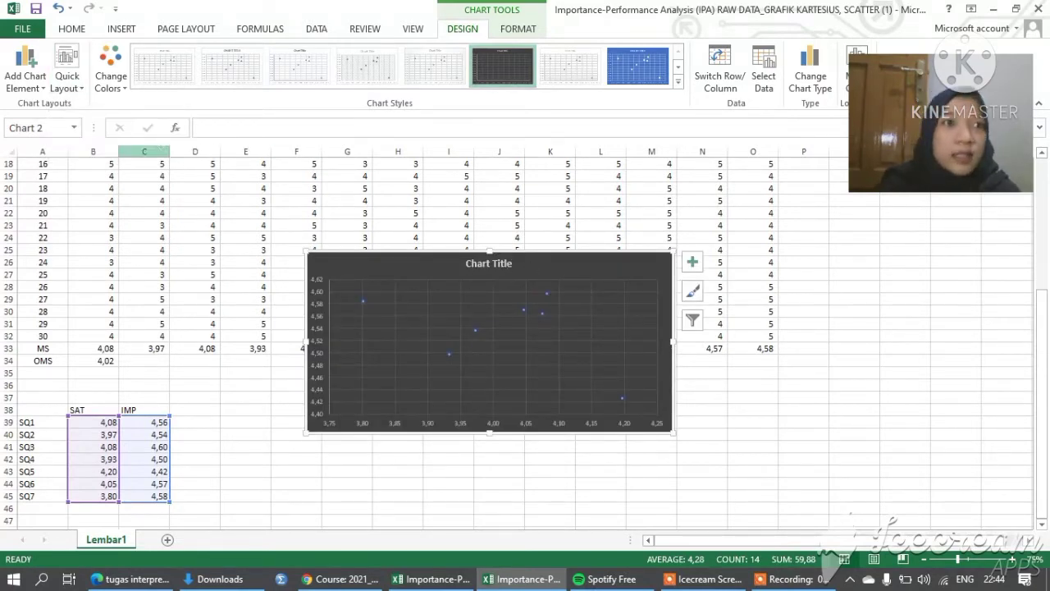
pyautogui.click(79, 92)
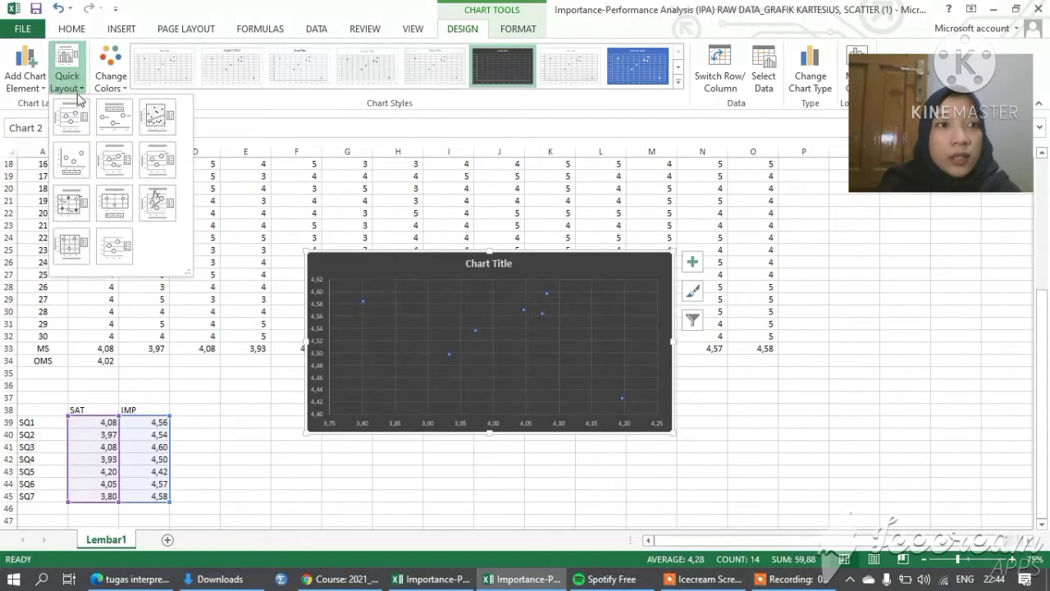
pyautogui.click(115, 162)
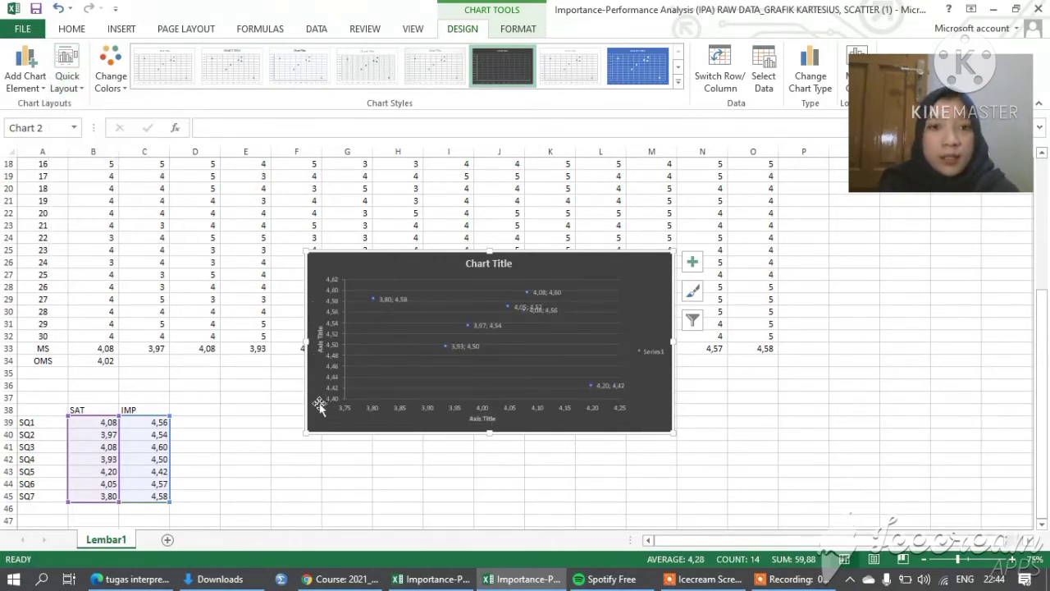
# - Enlarge the scatter chart so it covers most of the sheet area beside the SAT/IMP table
pyautogui.moveTo(303, 436); pyautogui.dragTo(202, 514)
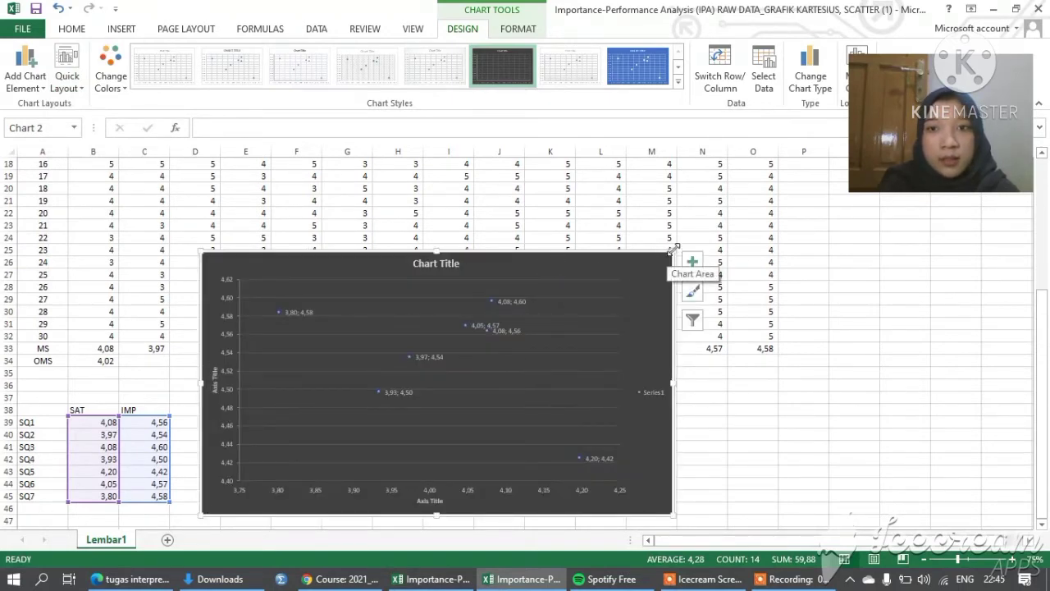
pyautogui.moveTo(672, 253)
pyautogui.mouseDown()
pyautogui.moveTo(681, 238)
pyautogui.moveTo(752, 222)
pyautogui.moveTo(754, 191)
pyautogui.mouseUp()
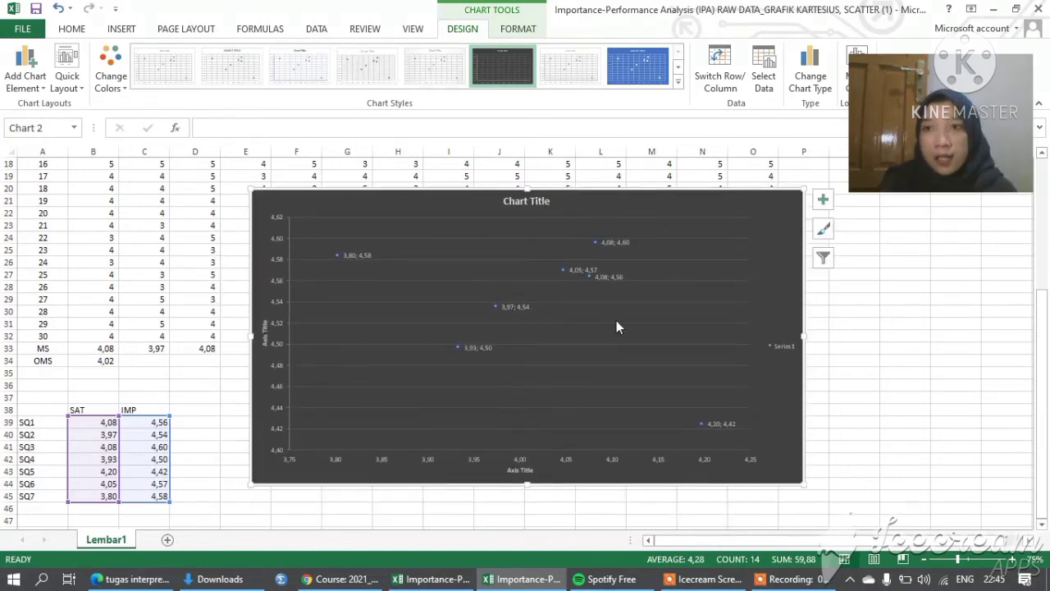
pyautogui.click(72, 29)
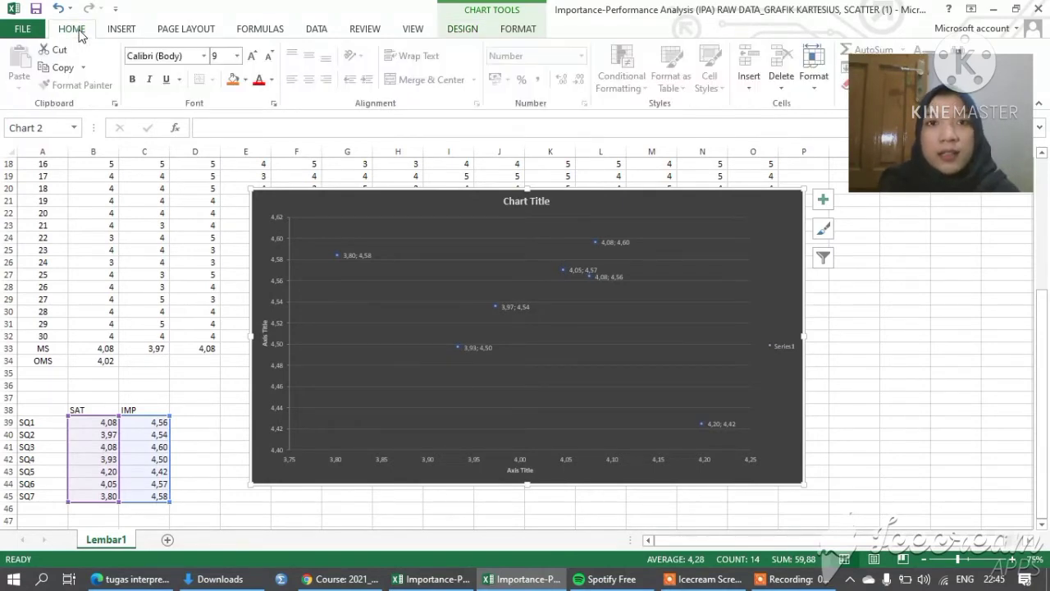
pyautogui.click(123, 29)
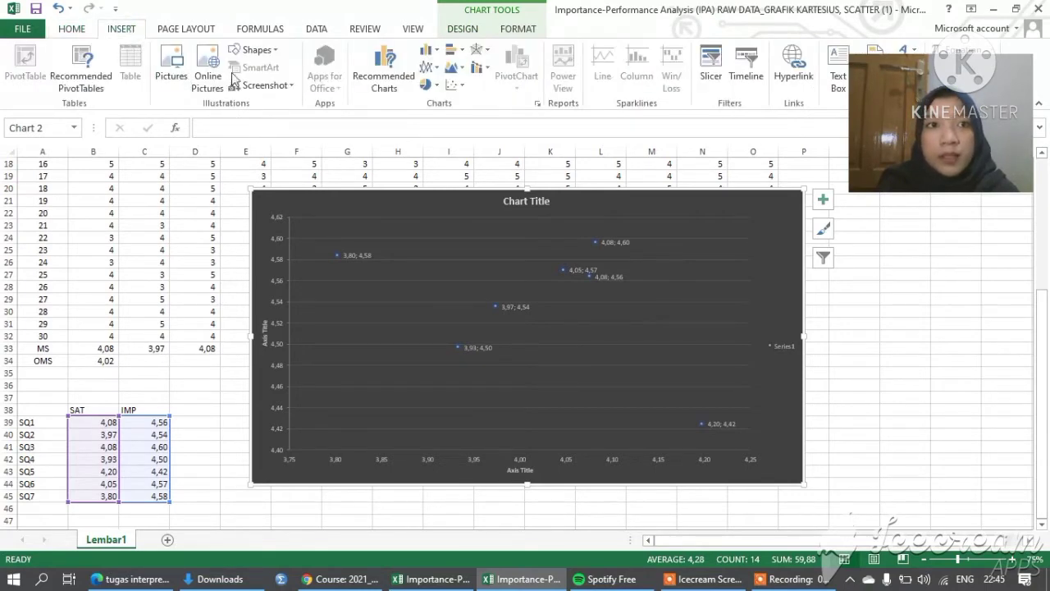
pyautogui.click(74, 32)
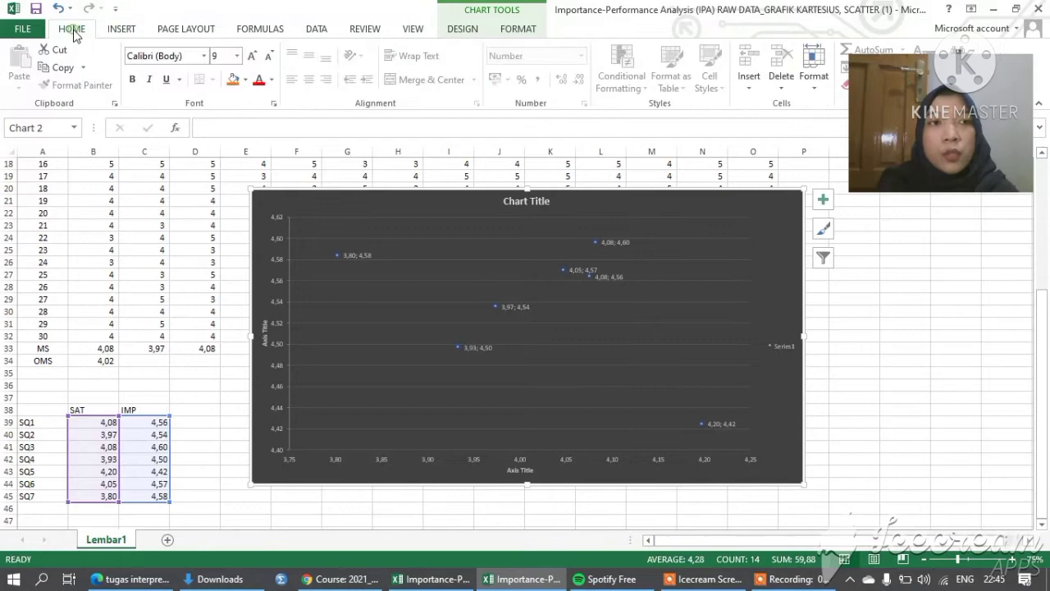
pyautogui.click(122, 30)
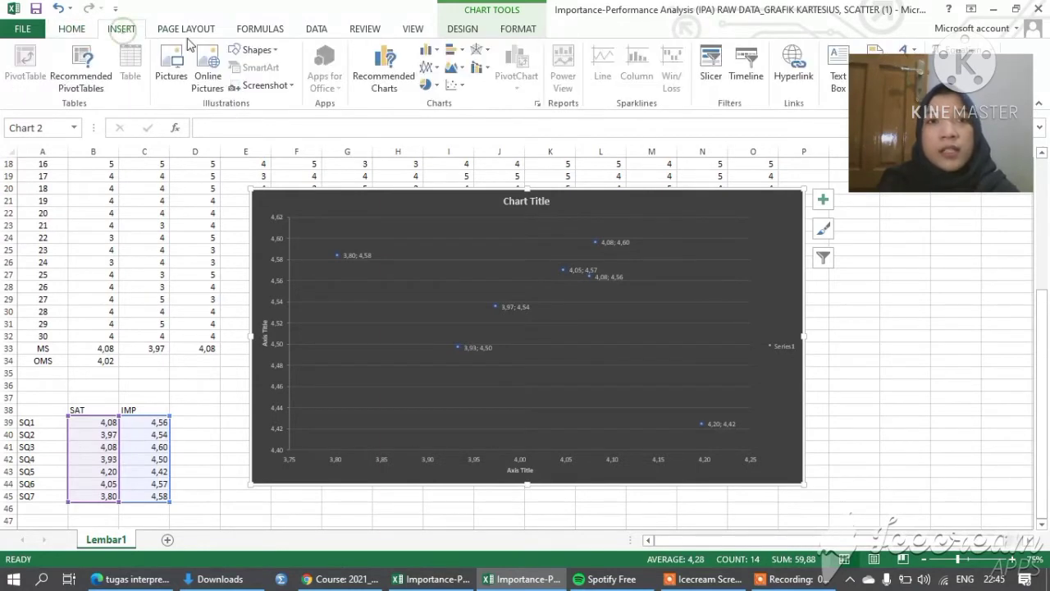
pyautogui.click(69, 32)
pyautogui.click(121, 33)
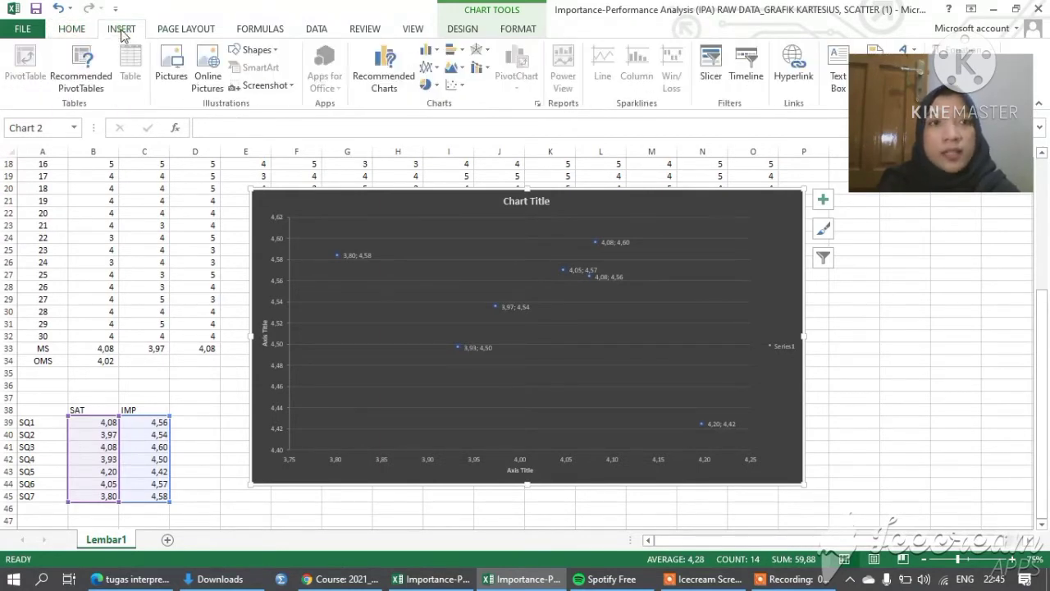
pyautogui.click(279, 53)
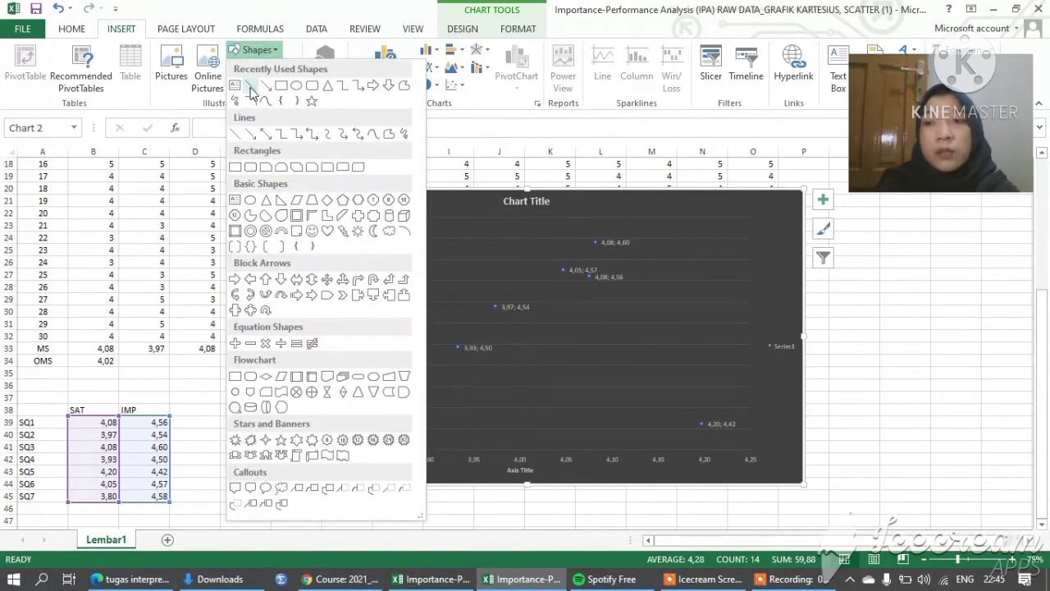
pyautogui.press('Escape')
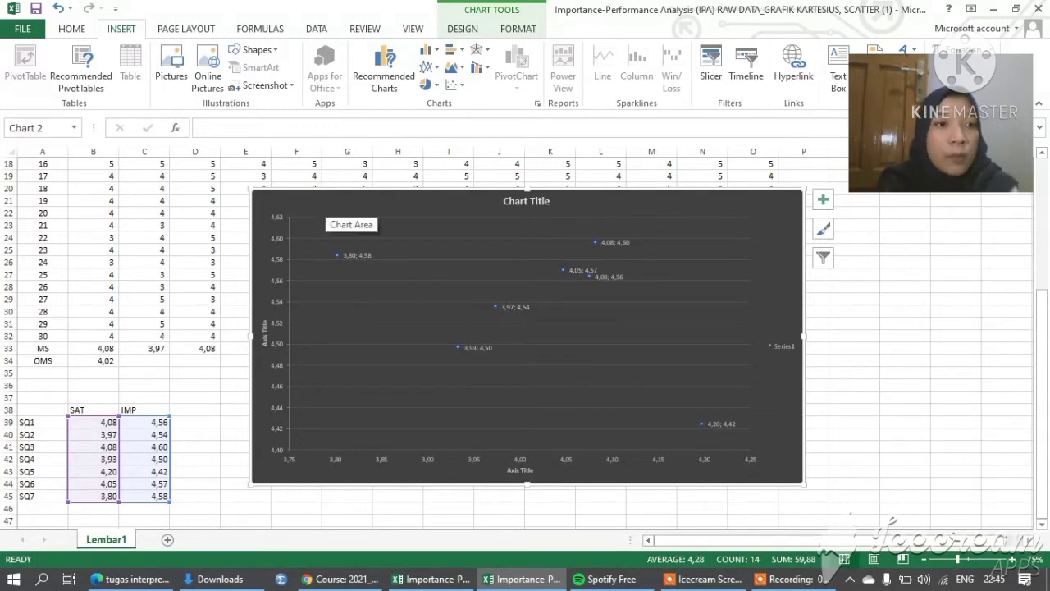
pyautogui.press('Escape')
# - Move the chart aside to check the overall mean importance score in I34, and move the chart back beside the table
pyautogui.moveTo(382, 202); pyautogui.dragTo(671, 250)
pyautogui.click(460, 361)
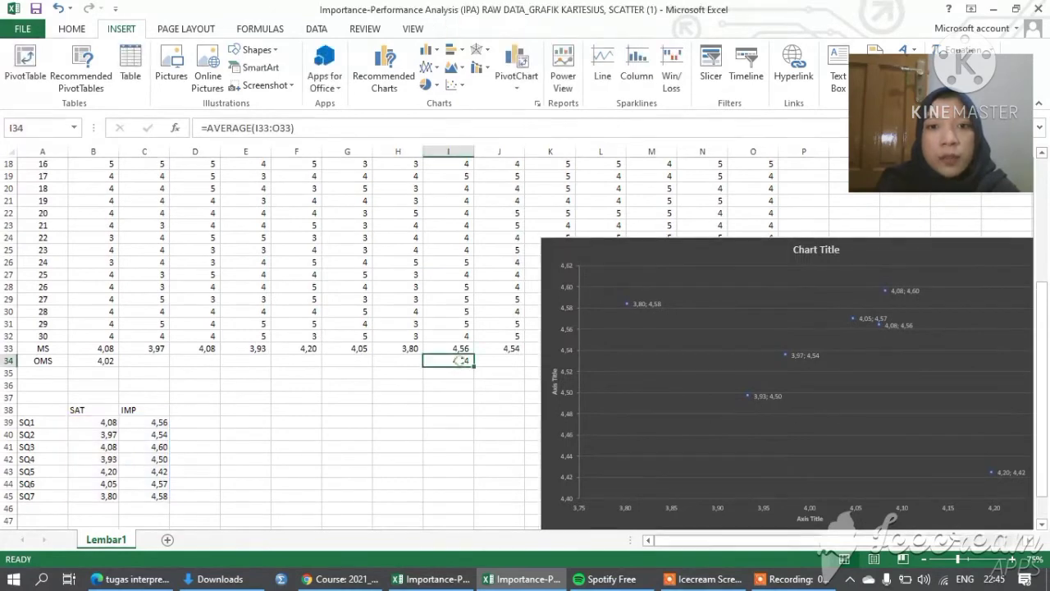
pyautogui.moveTo(673, 252); pyautogui.dragTo(422, 191)
# - Draw a vertical line about 11 cm long through the plot at about 4.02 on the horizontal axis, with the thick gold line style
pyautogui.click(174, 30)
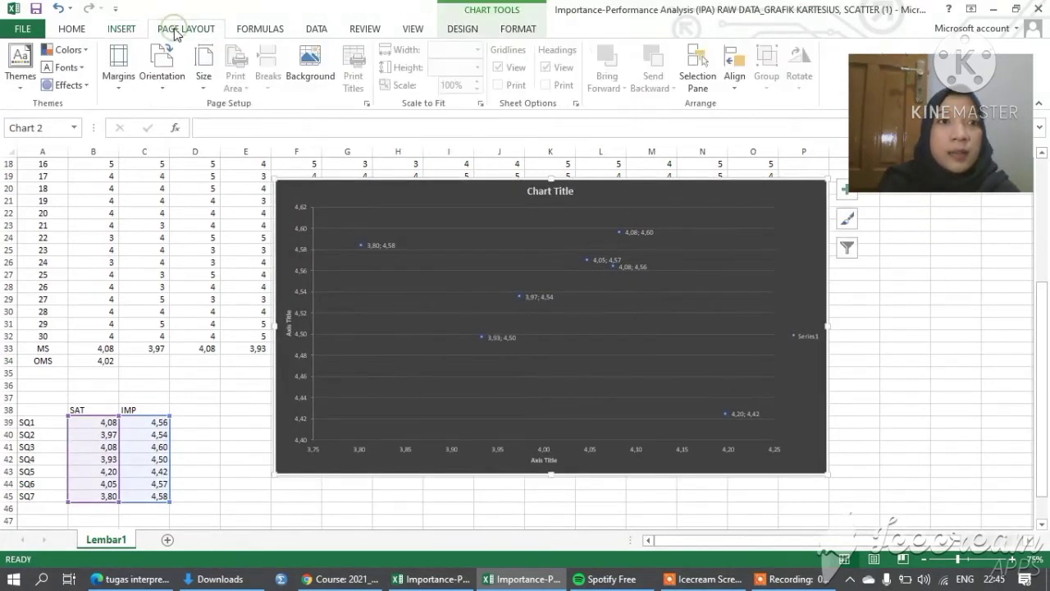
pyautogui.click(125, 30)
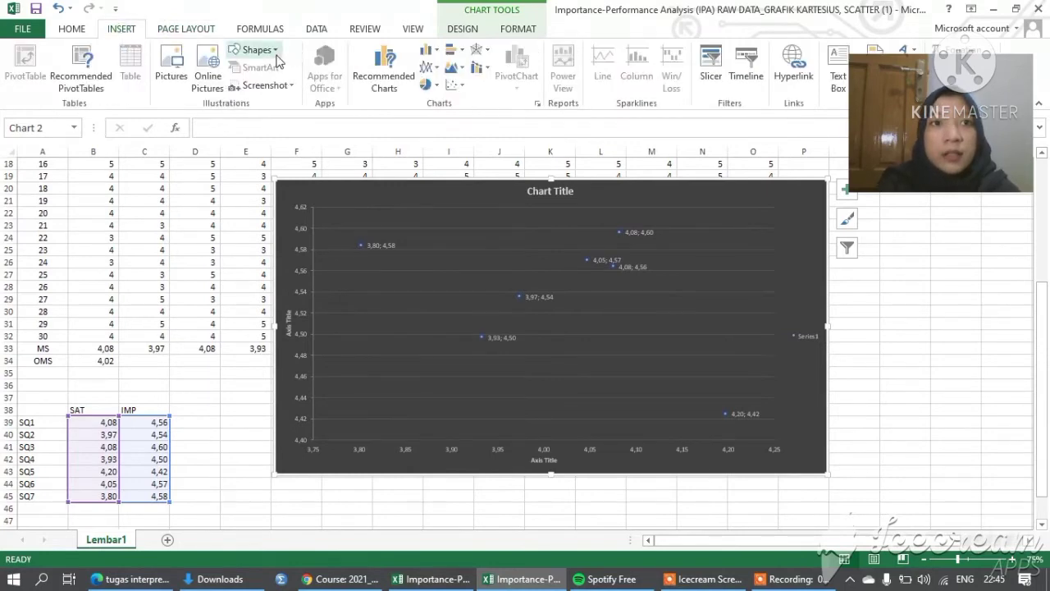
pyautogui.click(276, 51)
pyautogui.click(254, 87)
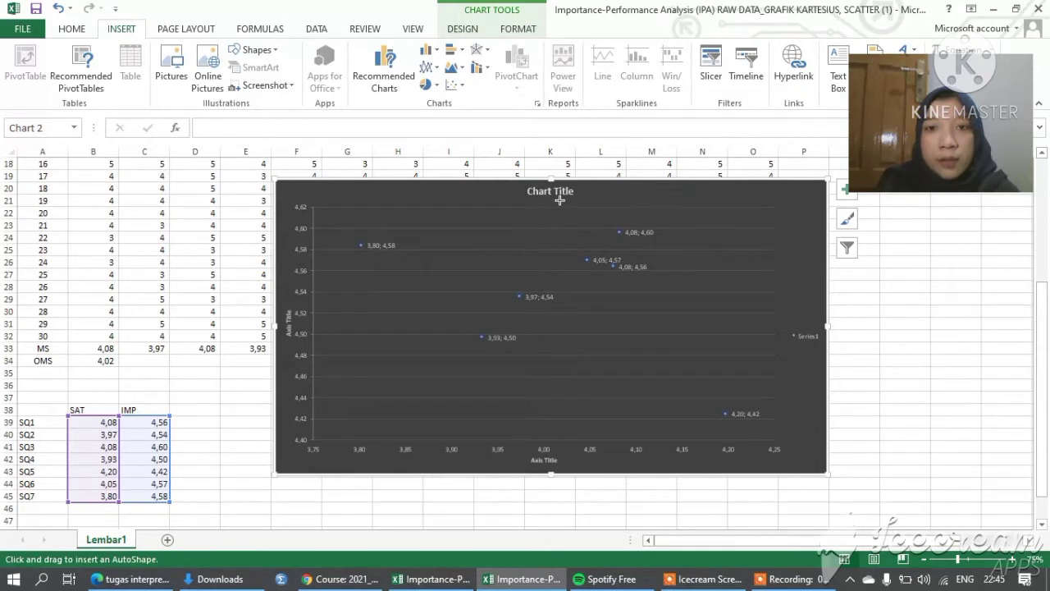
pyautogui.moveTo(562, 201); pyautogui.dragTo(560, 442)
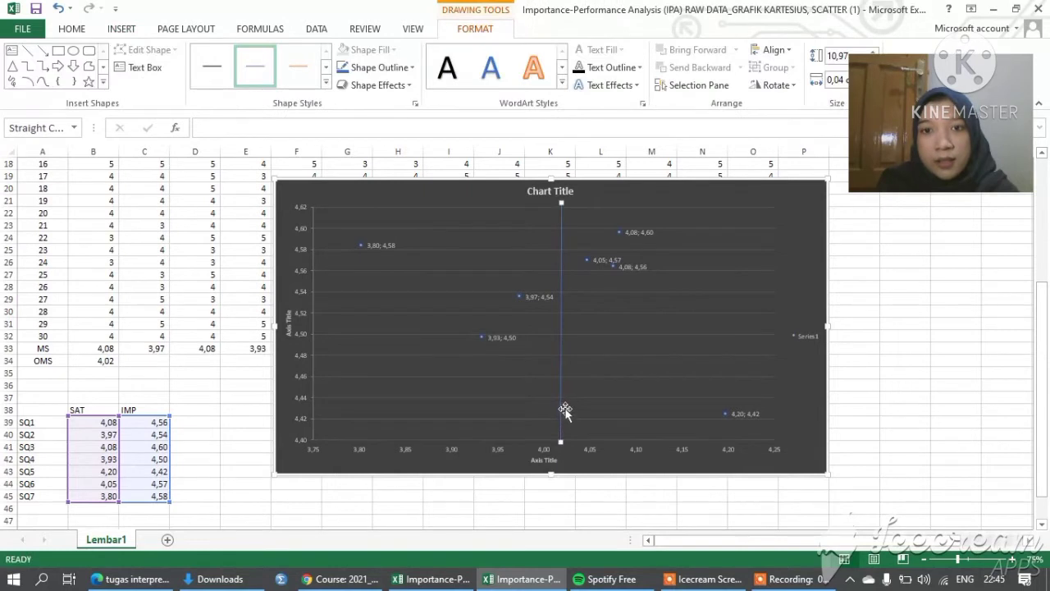
pyautogui.click(326, 84)
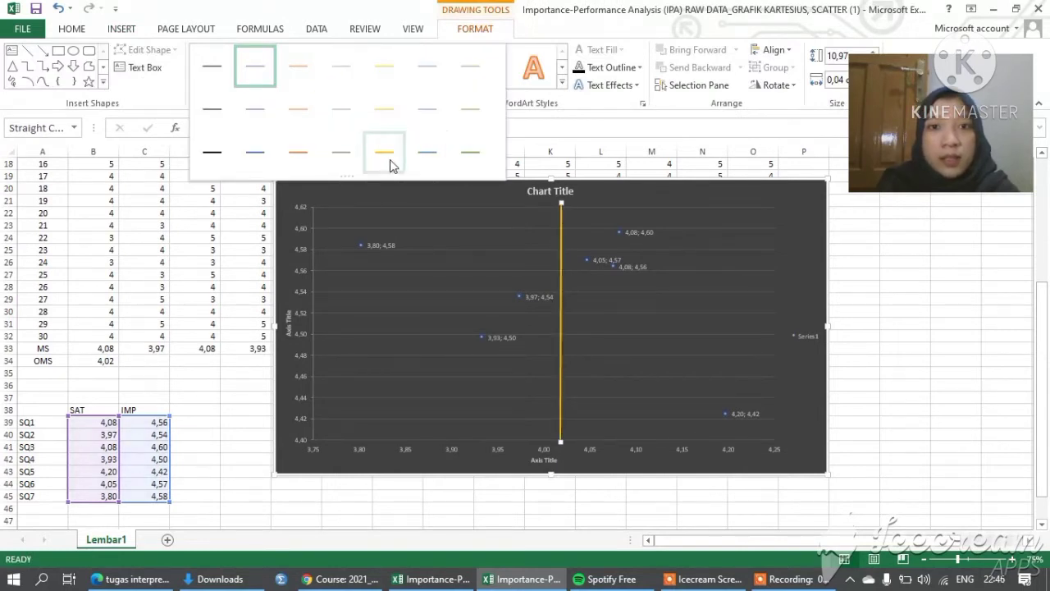
pyautogui.click(390, 165)
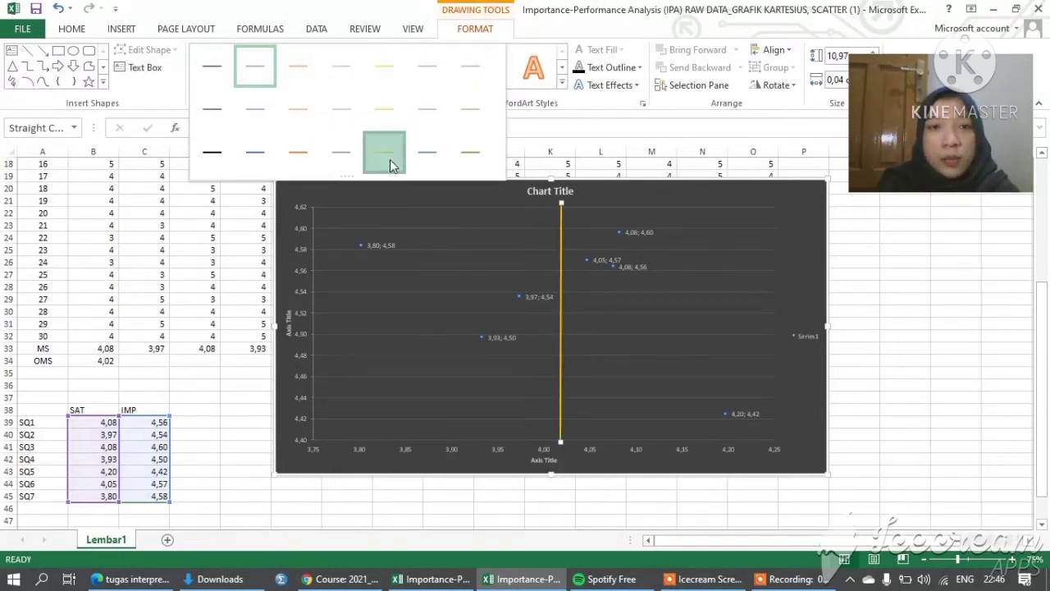
# - Draw a horizontal line about 22.4 cm long across the plot at 4.54 on the vertical axis, with the thick orange line style
pyautogui.click(26, 51)
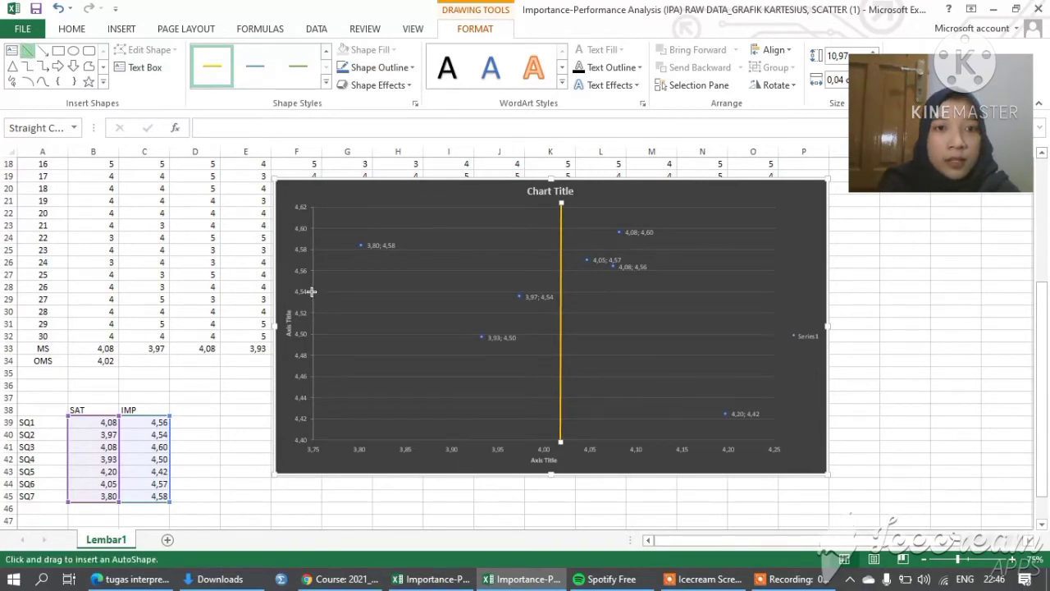
pyautogui.moveTo(312, 291); pyautogui.dragTo(796, 293)
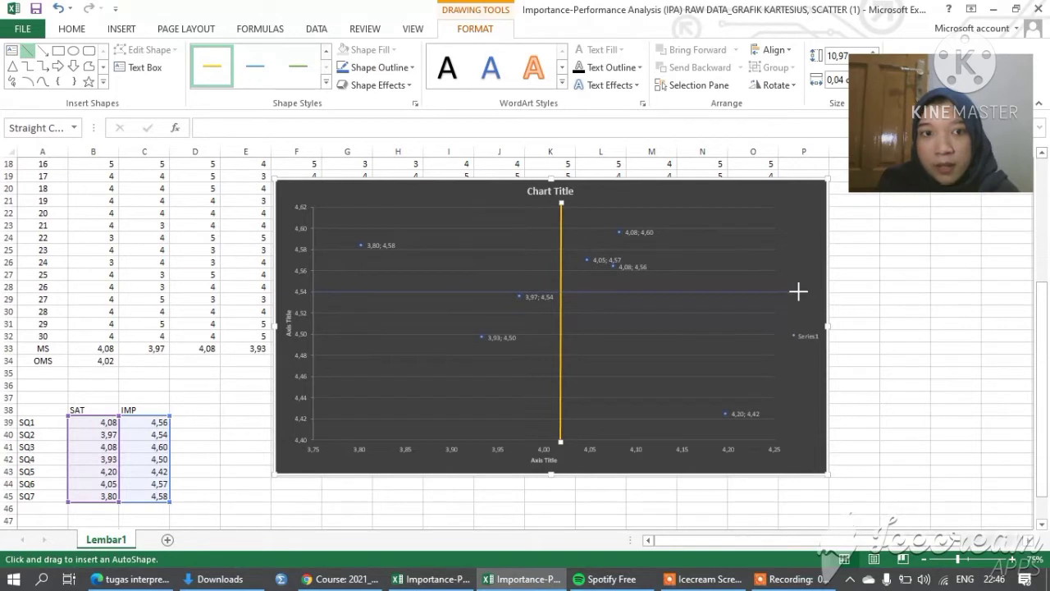
pyautogui.moveTo(799, 291); pyautogui.dragTo(798, 291)
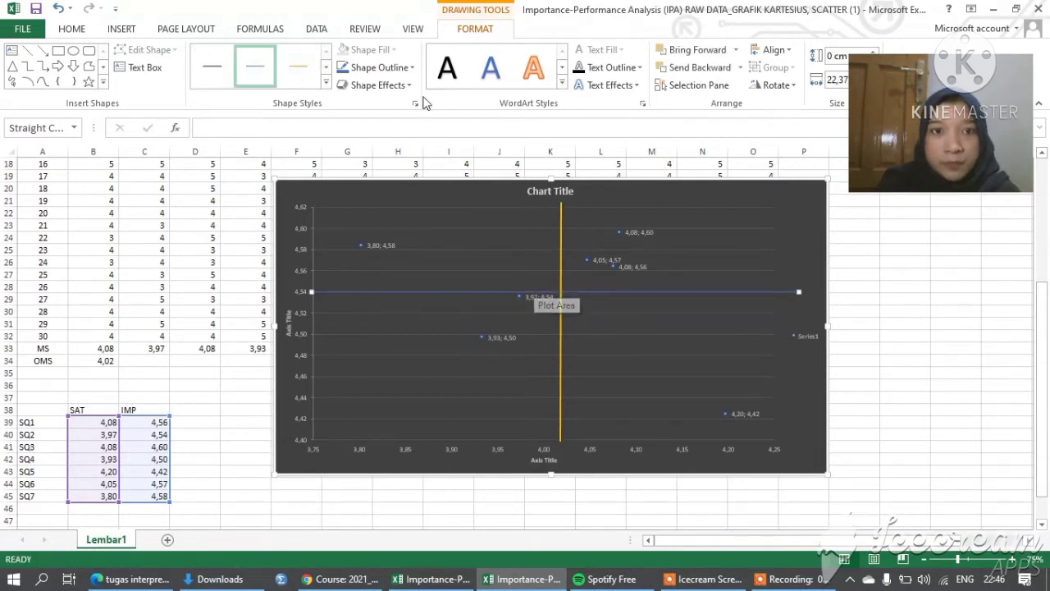
pyautogui.click(325, 83)
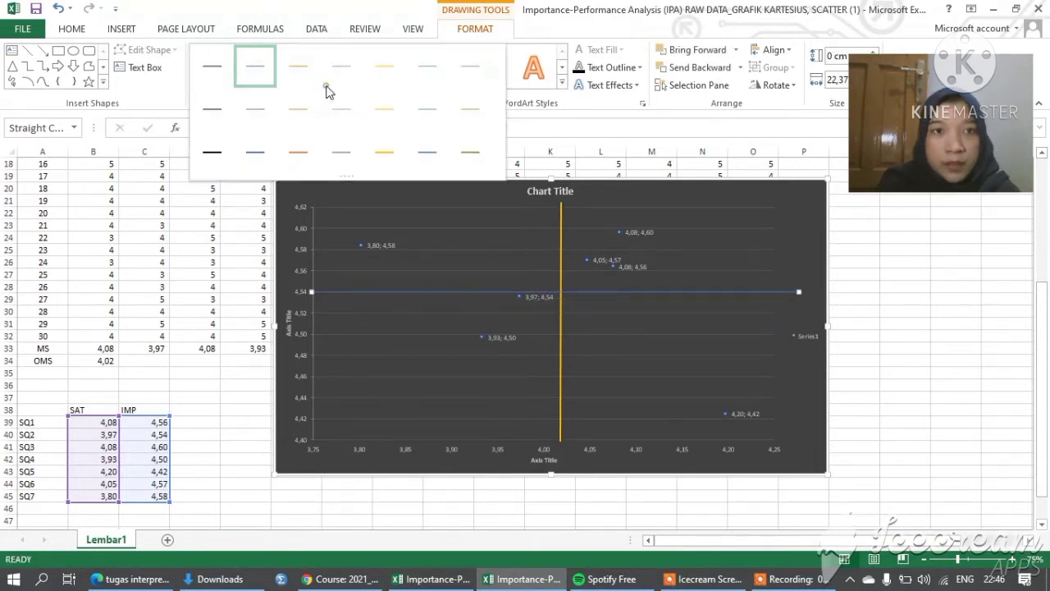
pyautogui.click(303, 160)
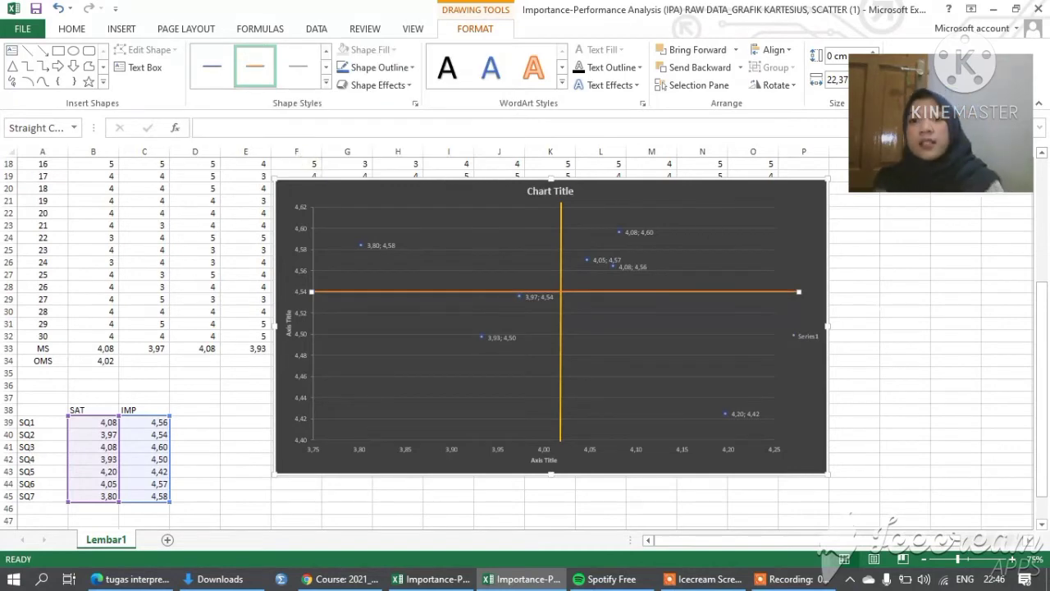
pyautogui.click(872, 311)
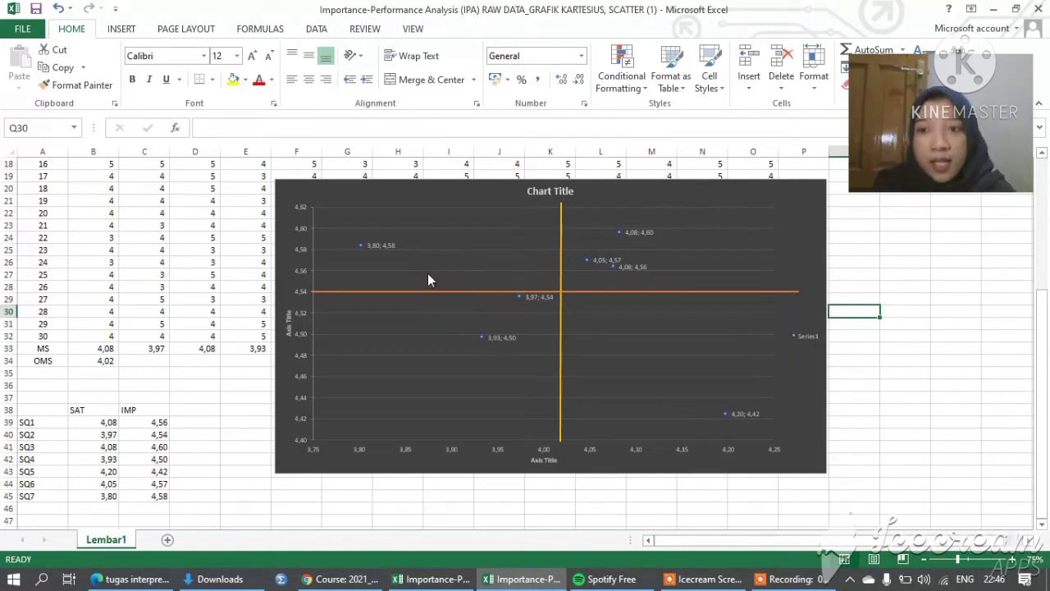
# - Examine the four quadrants formed by the two lines and which scatter points fall in each
pyautogui.click(402, 270)
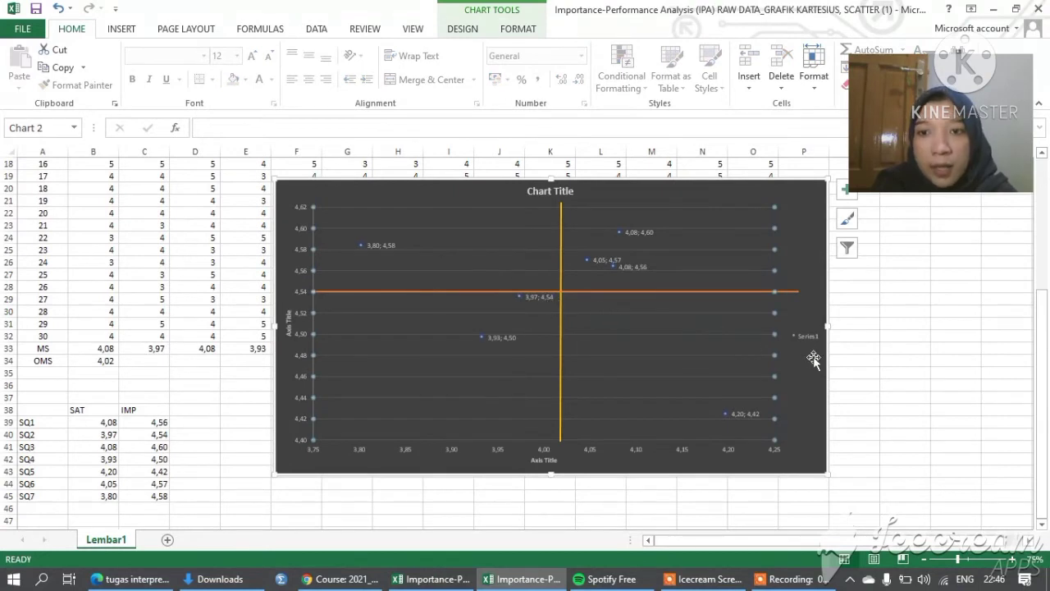
pyautogui.click(855, 359)
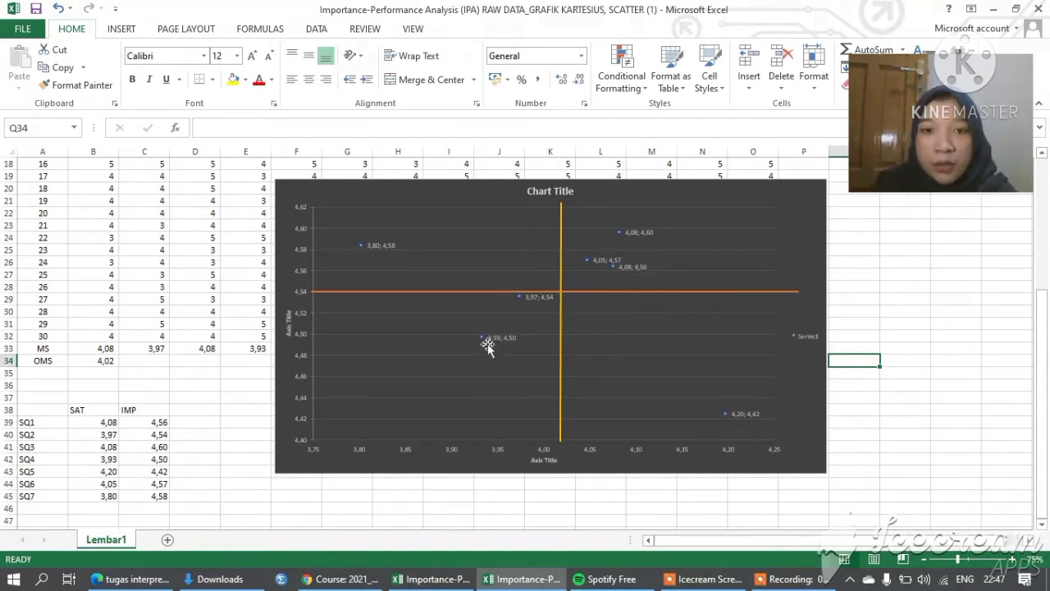
pyautogui.click(480, 366)
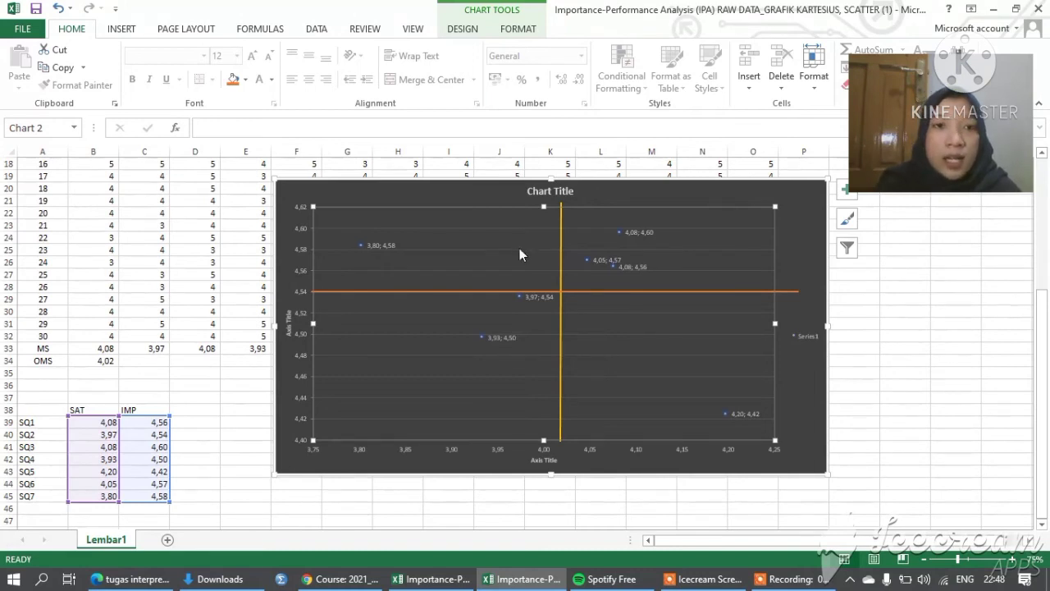
# - Inspect the data labels of the isolated points in the chart's upper-left and lower-right quadrants against the two mean lines
pyautogui.click(375, 247)
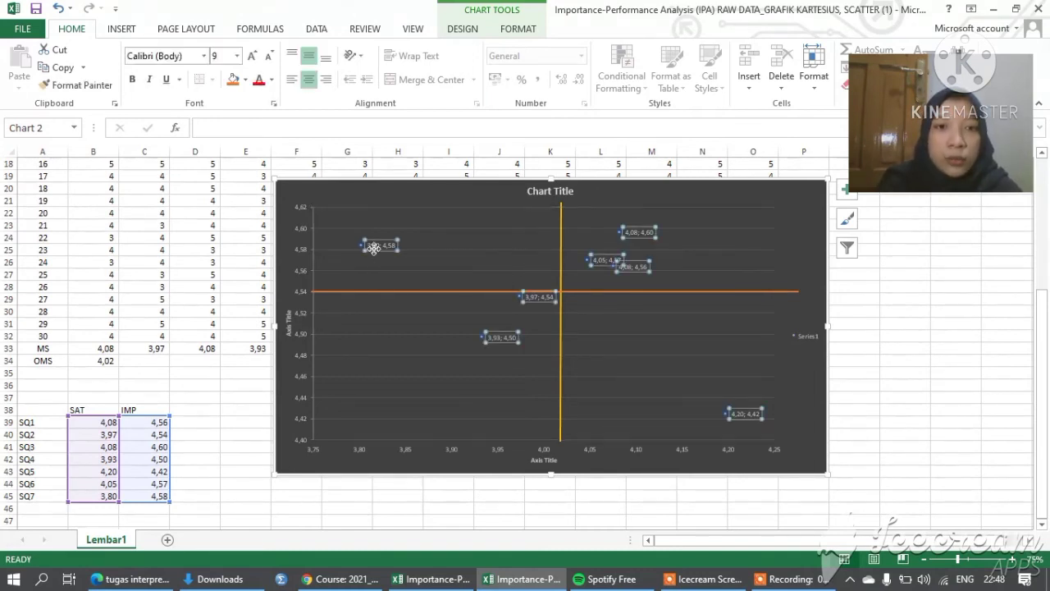
pyautogui.click(598, 349)
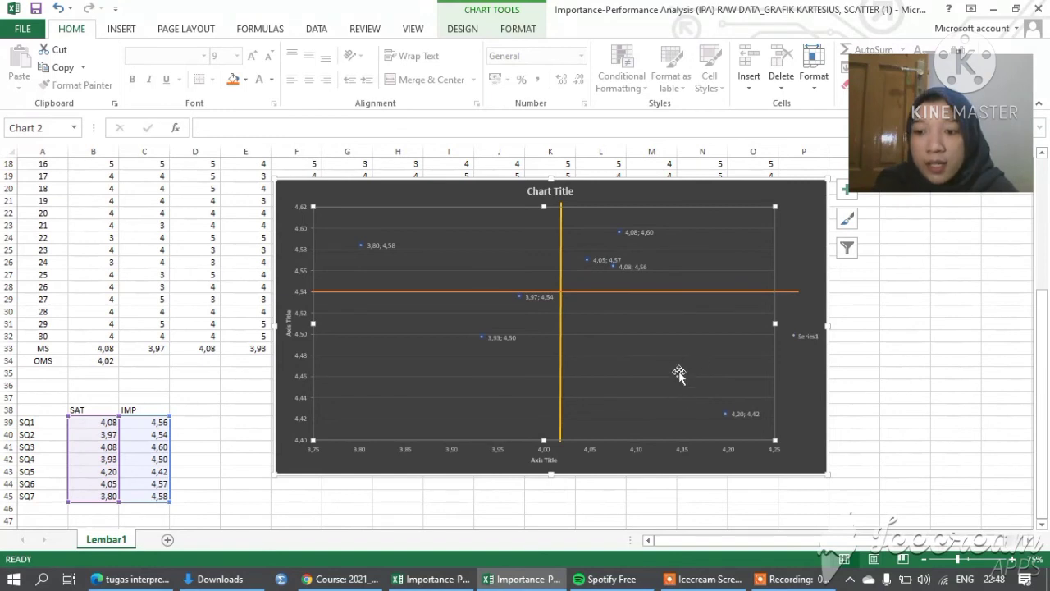
pyautogui.click(747, 419)
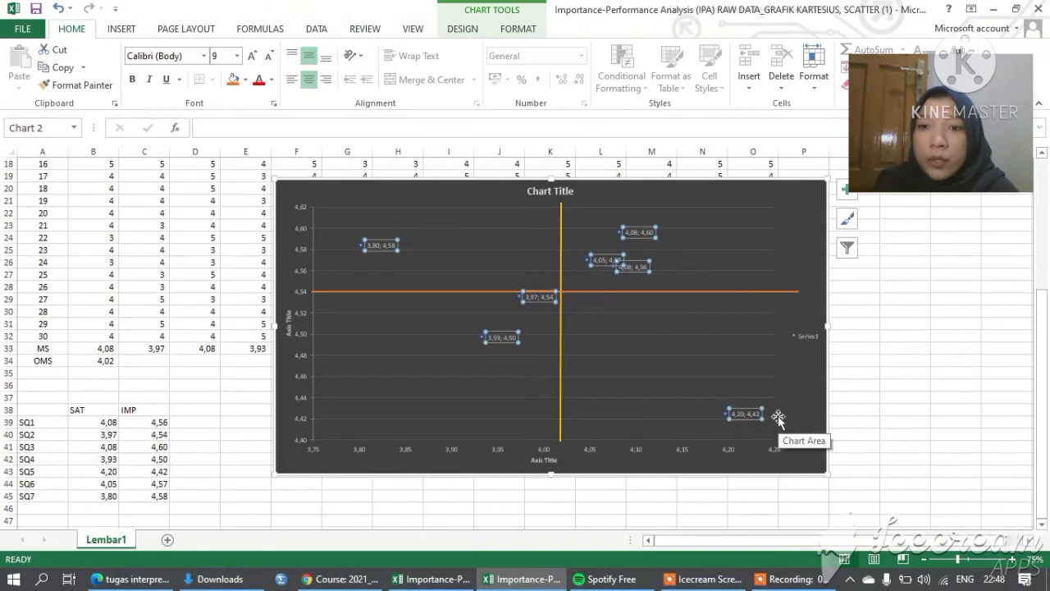
pyautogui.click(706, 385)
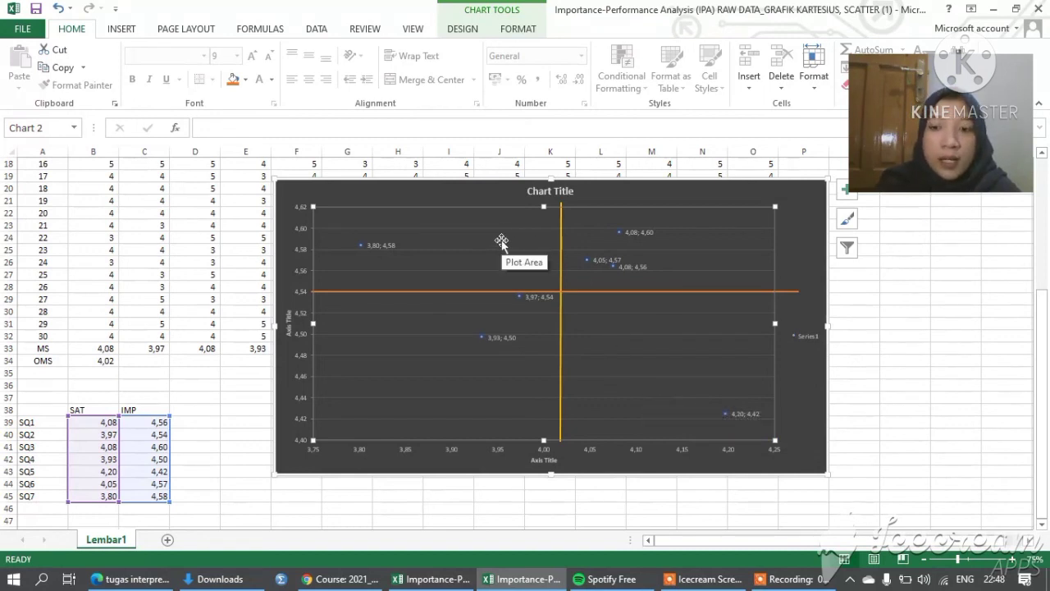
pyautogui.click(387, 245)
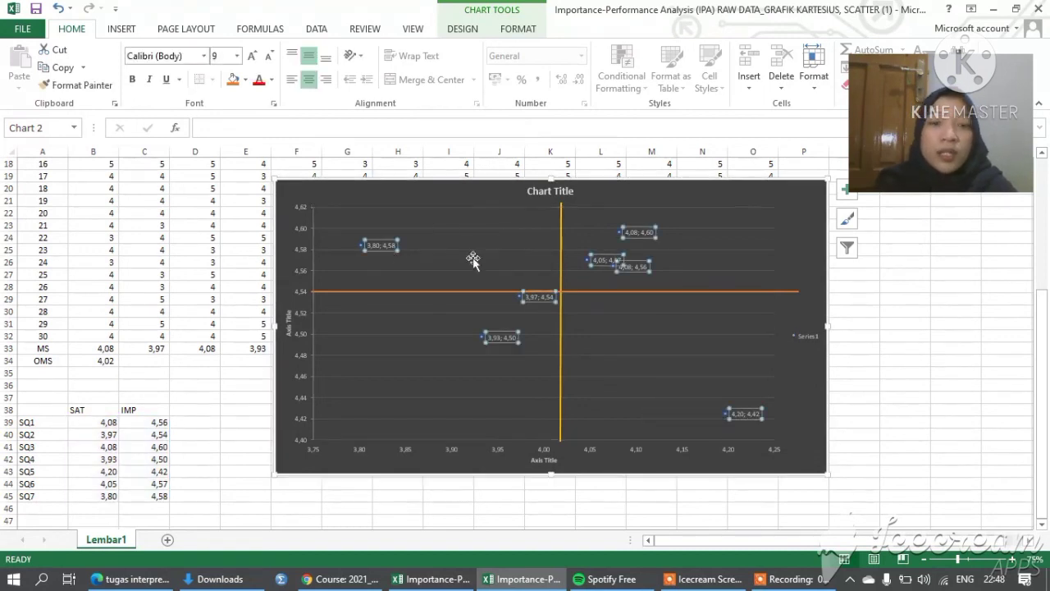
pyautogui.click(815, 273)
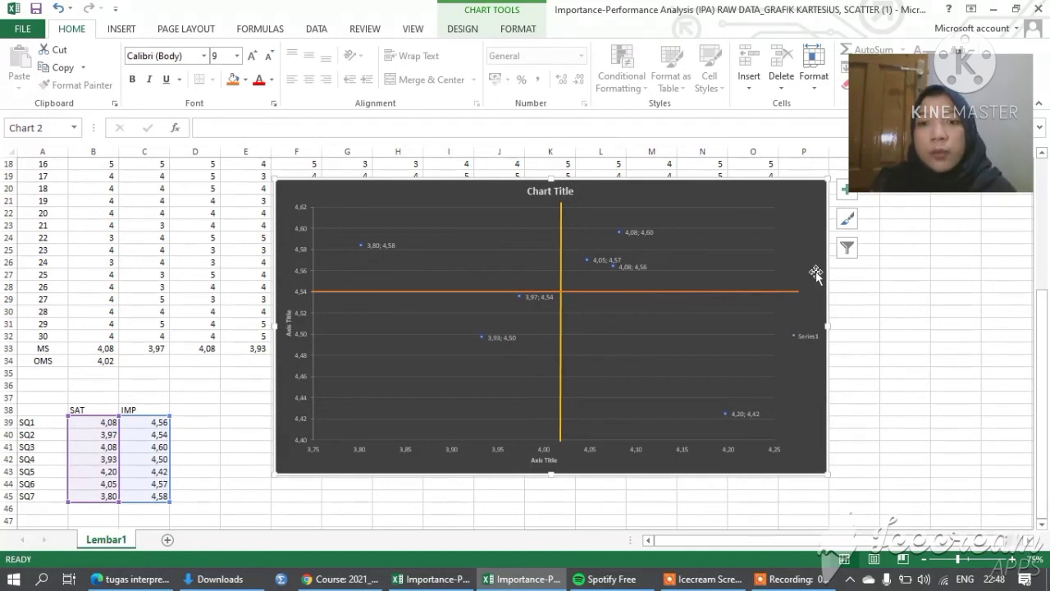
pyautogui.click(789, 579)
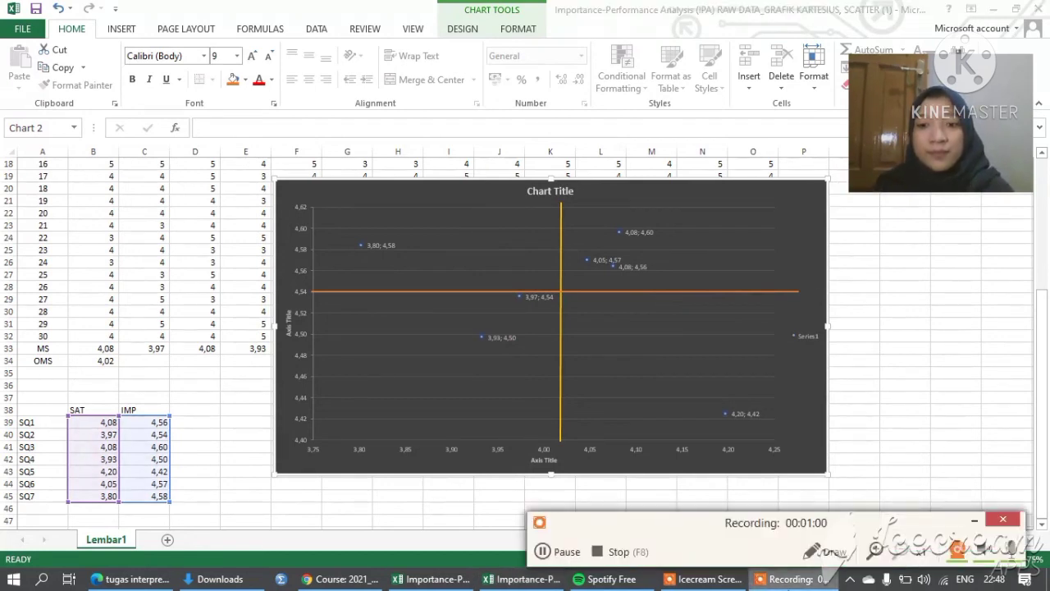